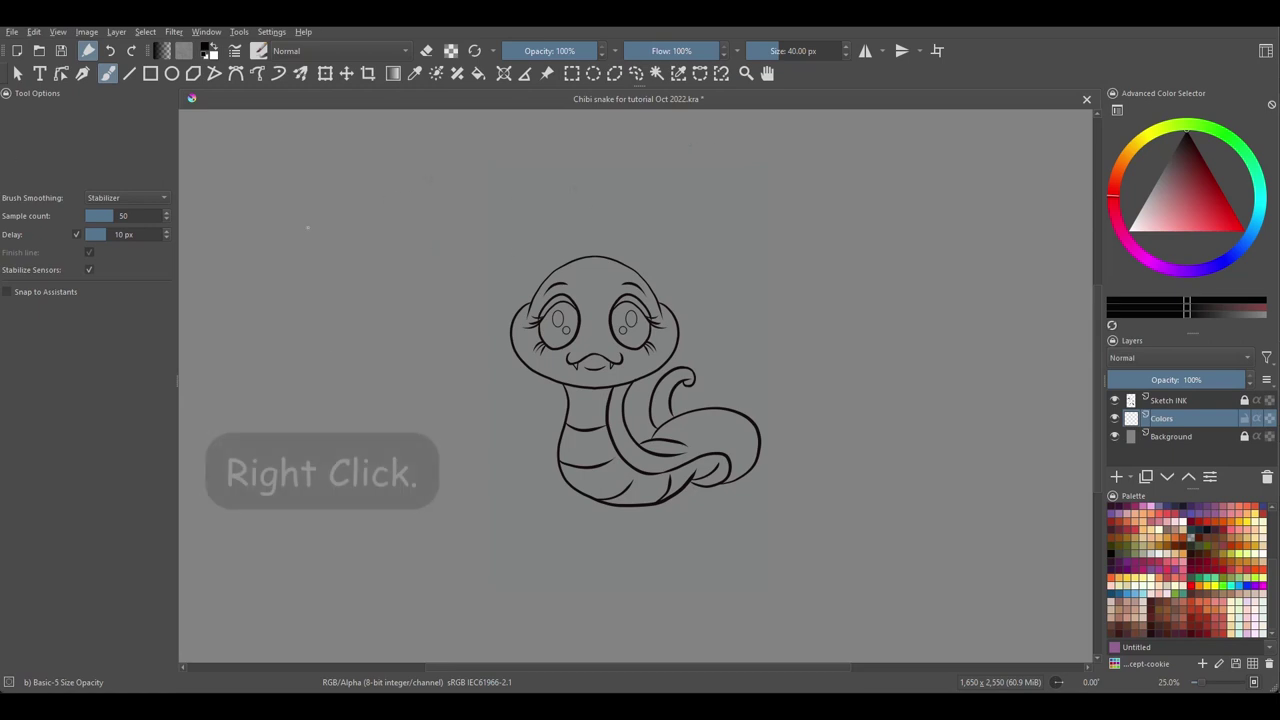
Right-click the canvas beside the snake sketch to show the pop-up palette of brushes and colours.
right_click(320, 250)
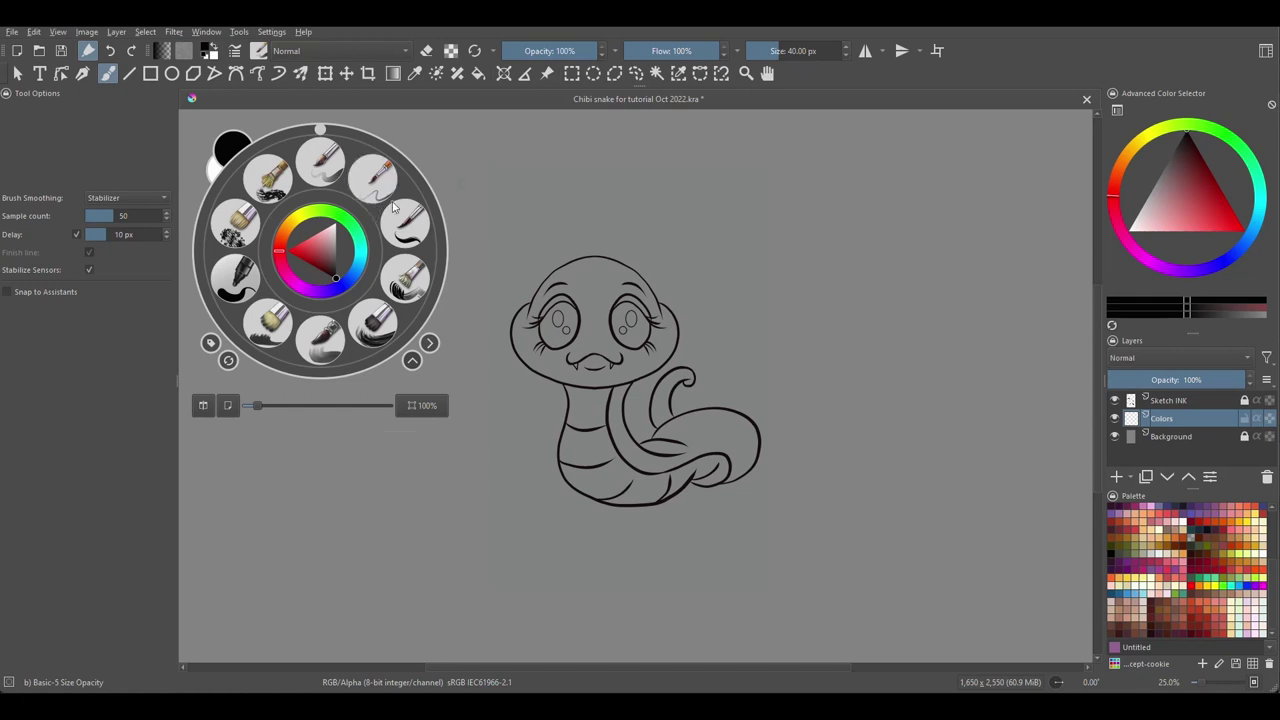
Switch to the Dry Bristles brush and paint a stroke above the snake's head.
left_click(455, 184)
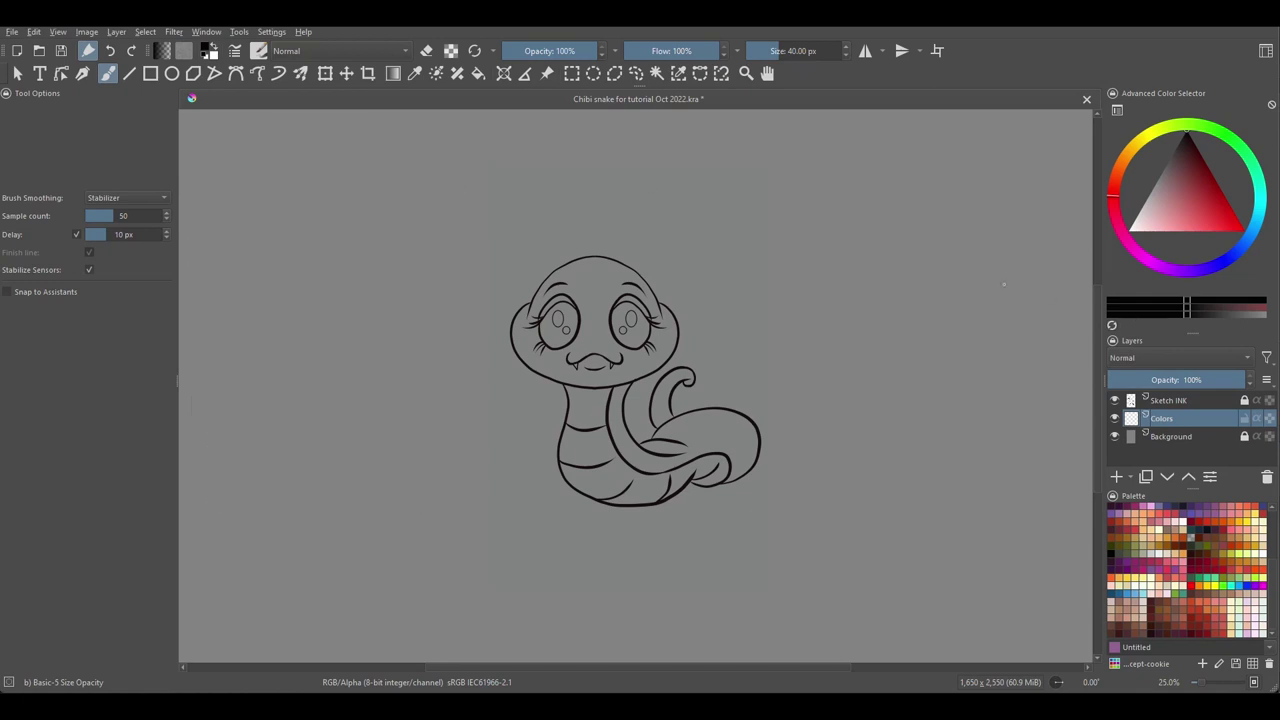
right_click(359, 250)
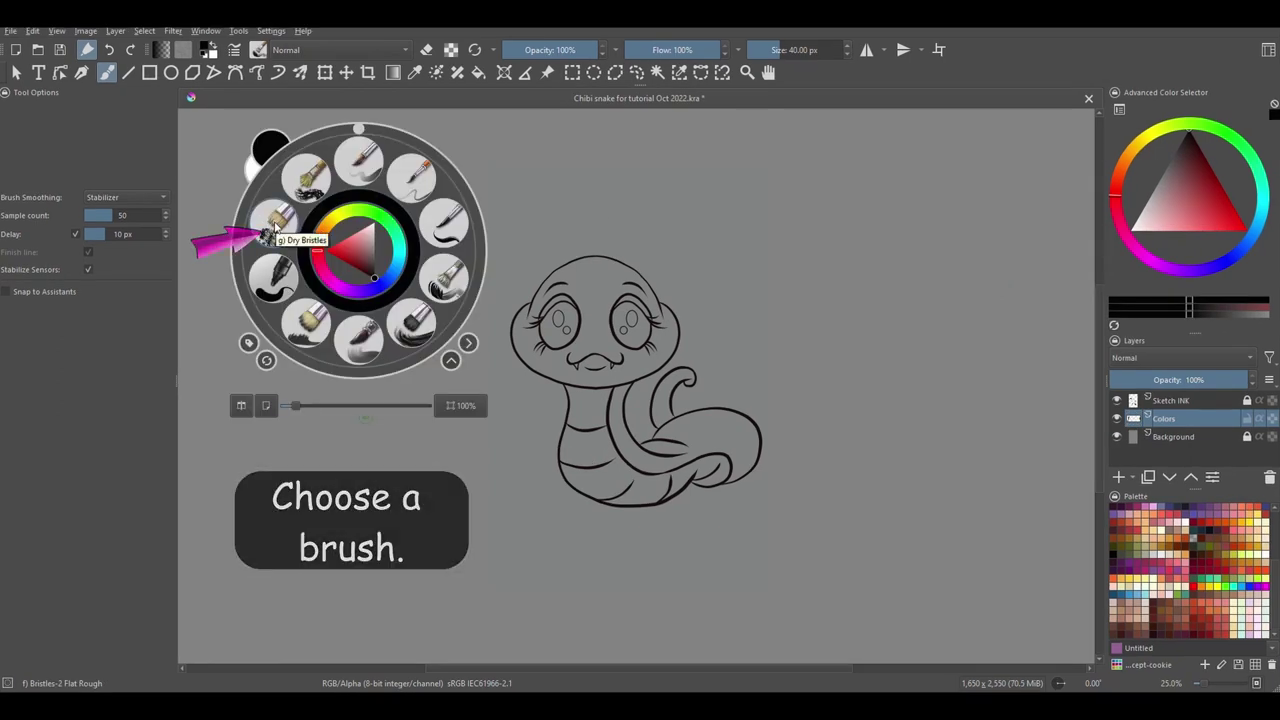
left_click(279, 222)
left_click_drag(660, 164, 512, 232)
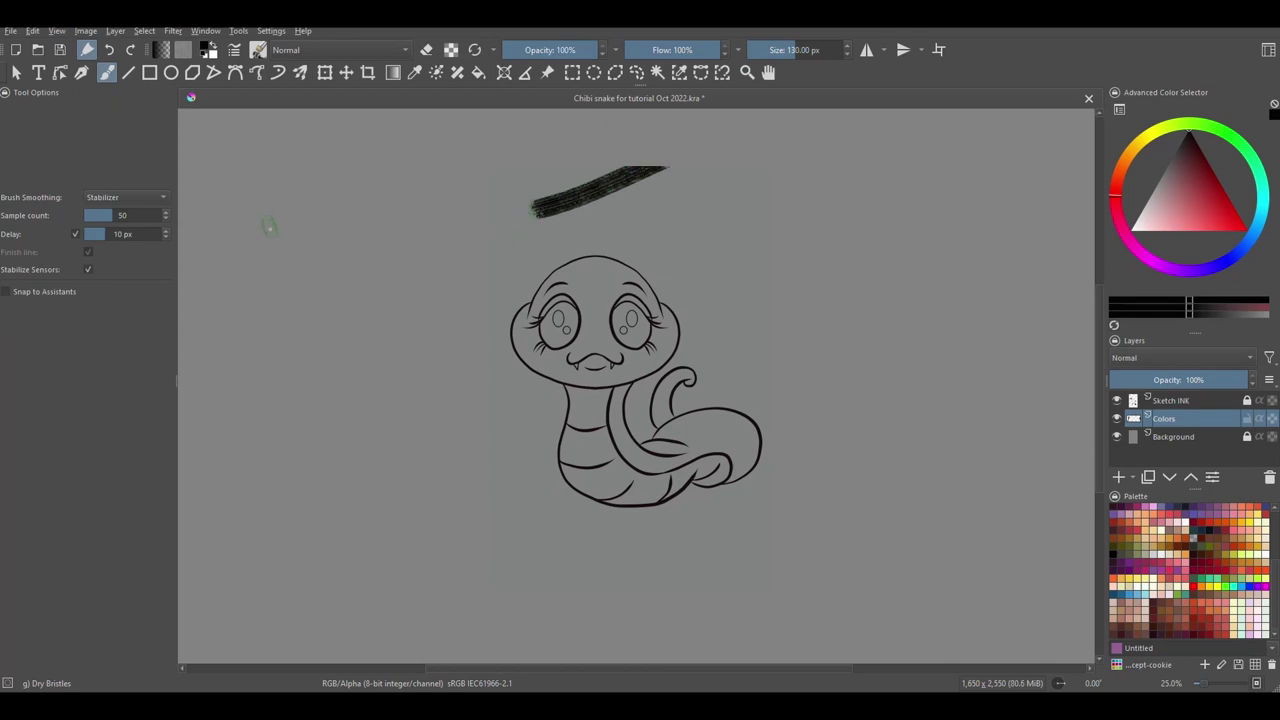
Paint a thinner stroke below it with the Bristles-2 Flat Rough brush.
right_click(270, 228)
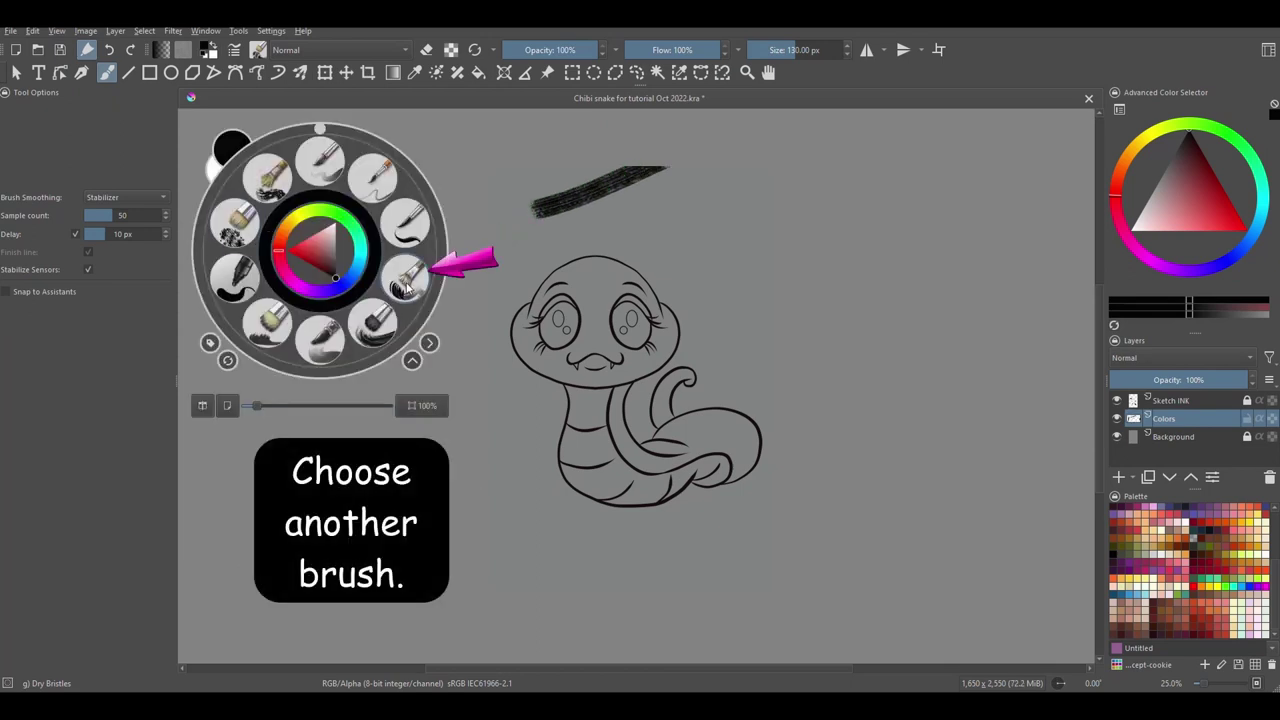
left_click(405, 285)
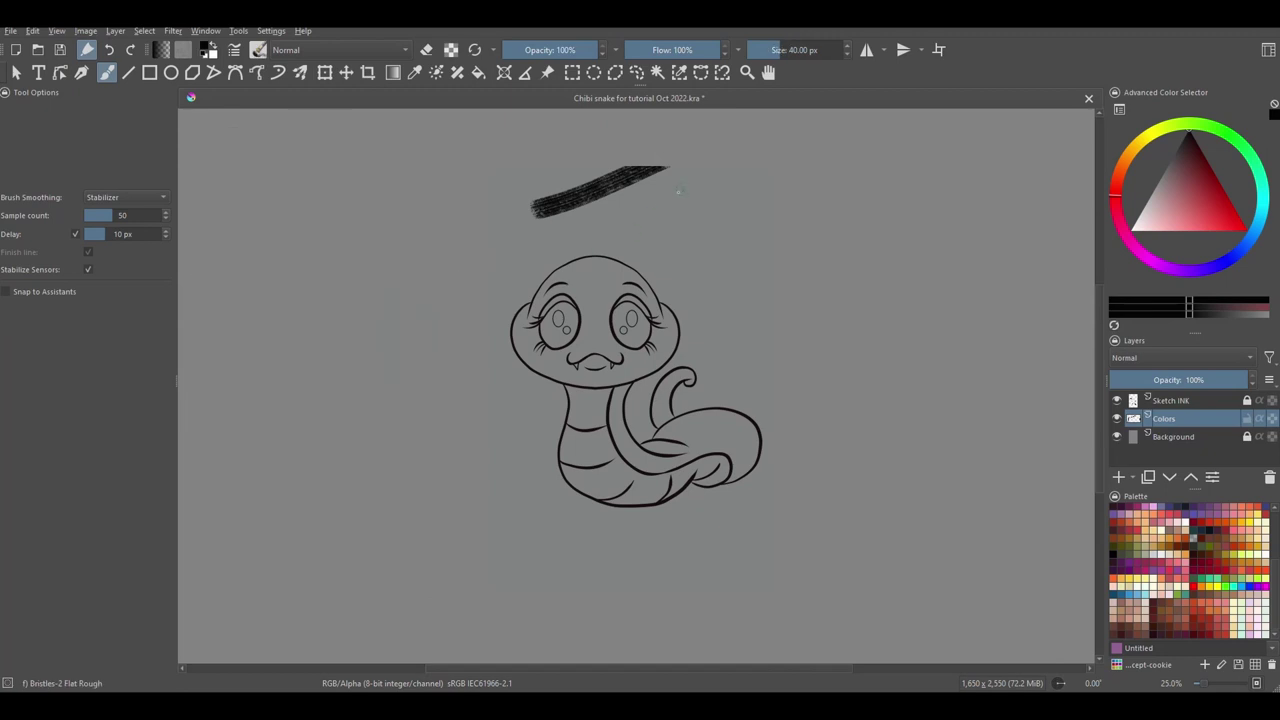
mouse_move(678, 191)
left_mouse_down()
mouse_move(614, 232)
mouse_move(562, 244)
left_mouse_up()
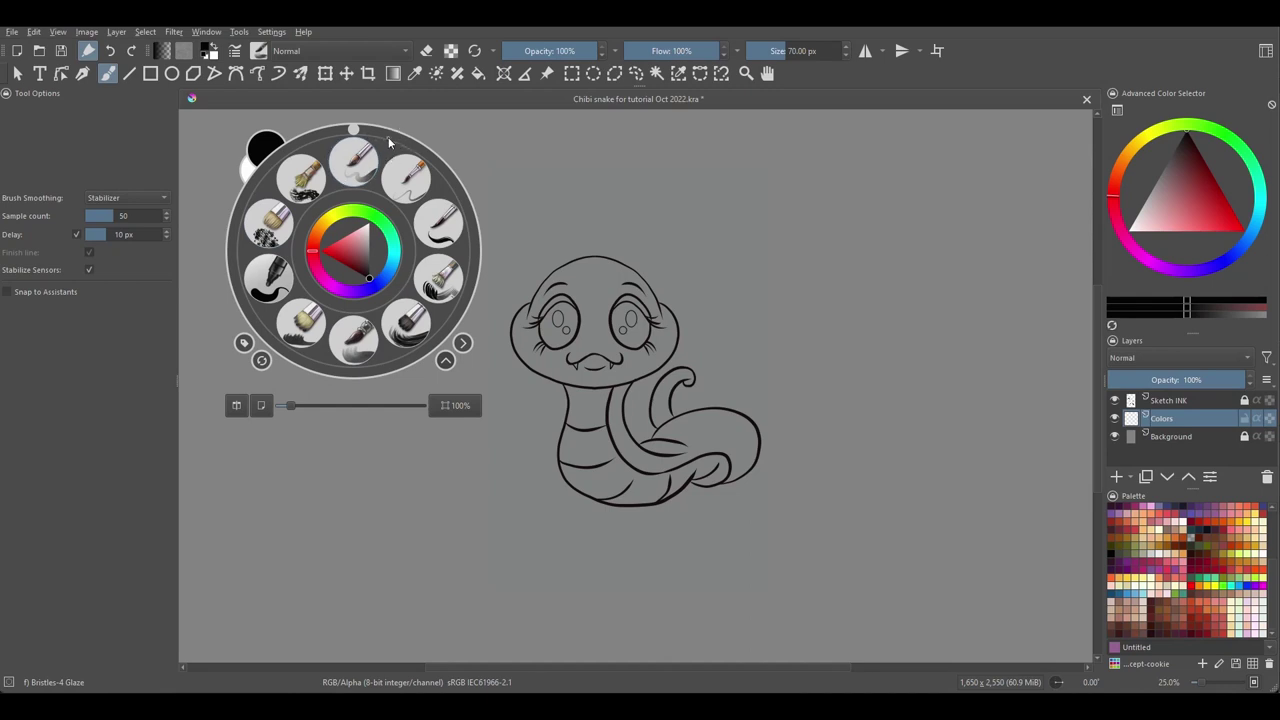
Summon the pop-up palette at several canvas spots, ending over the snake's head, then dismiss it.
left_click(826, 238)
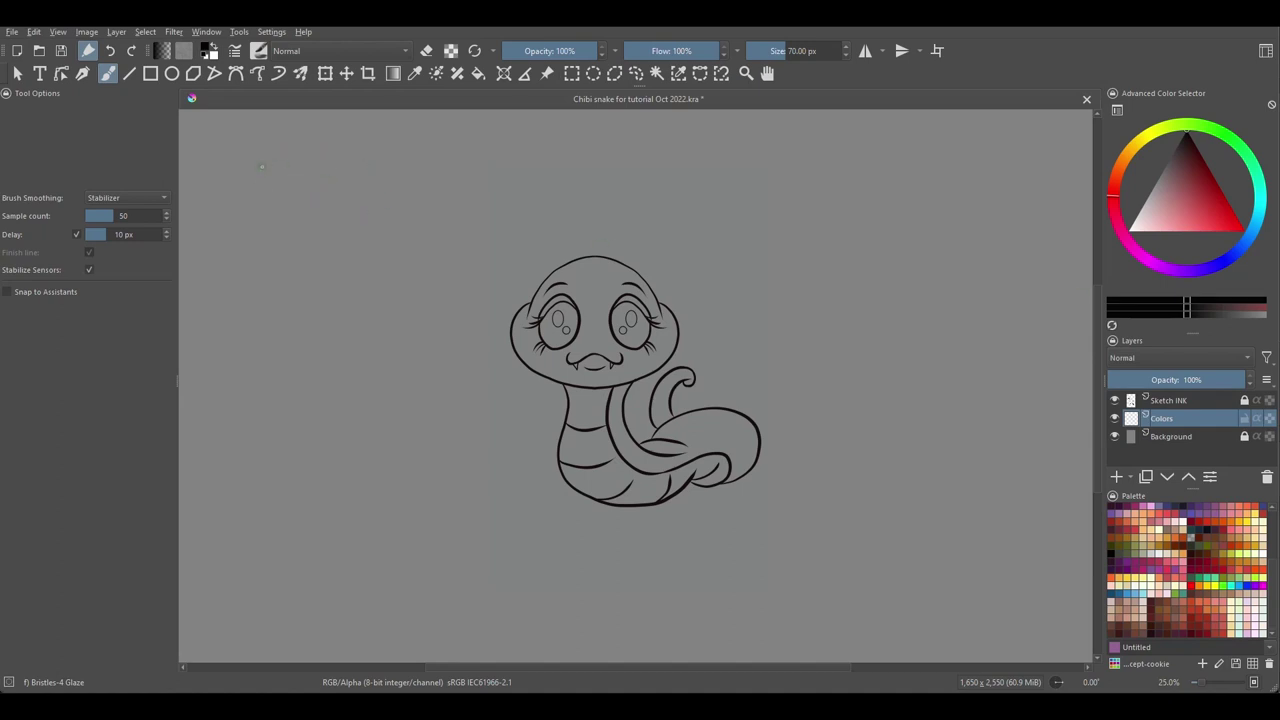
right_click(271, 178)
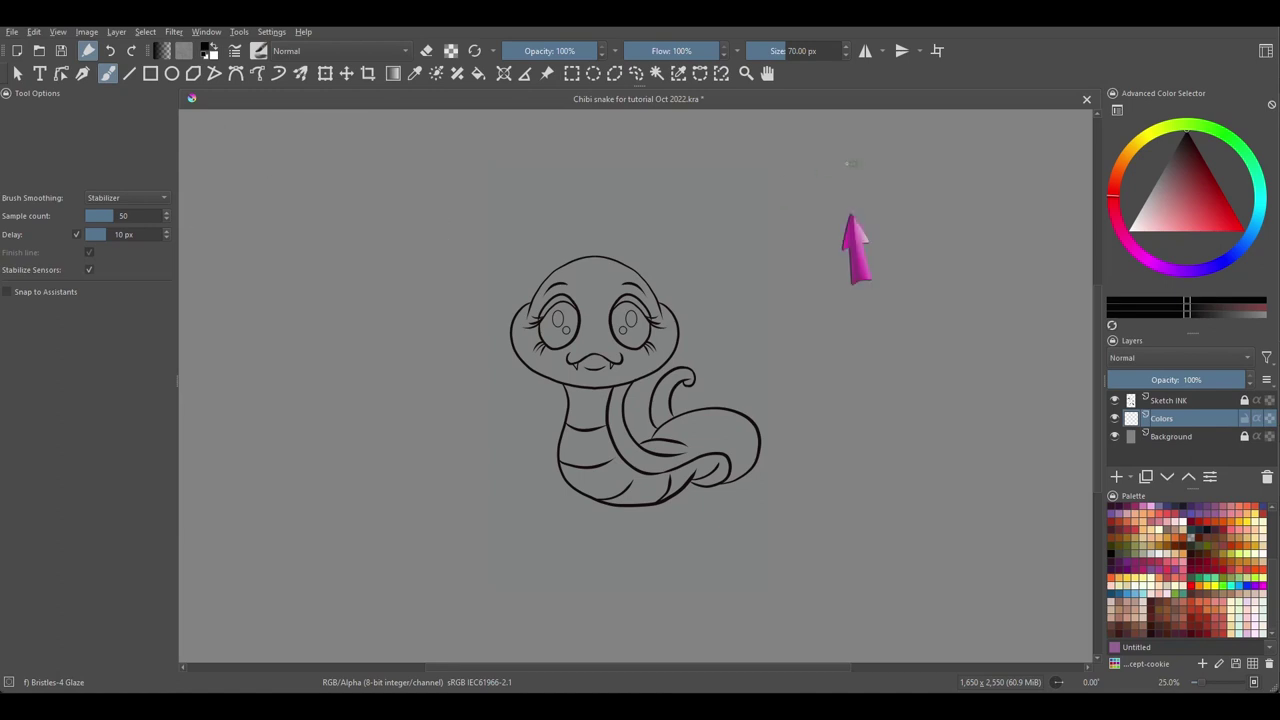
right_click(861, 250)
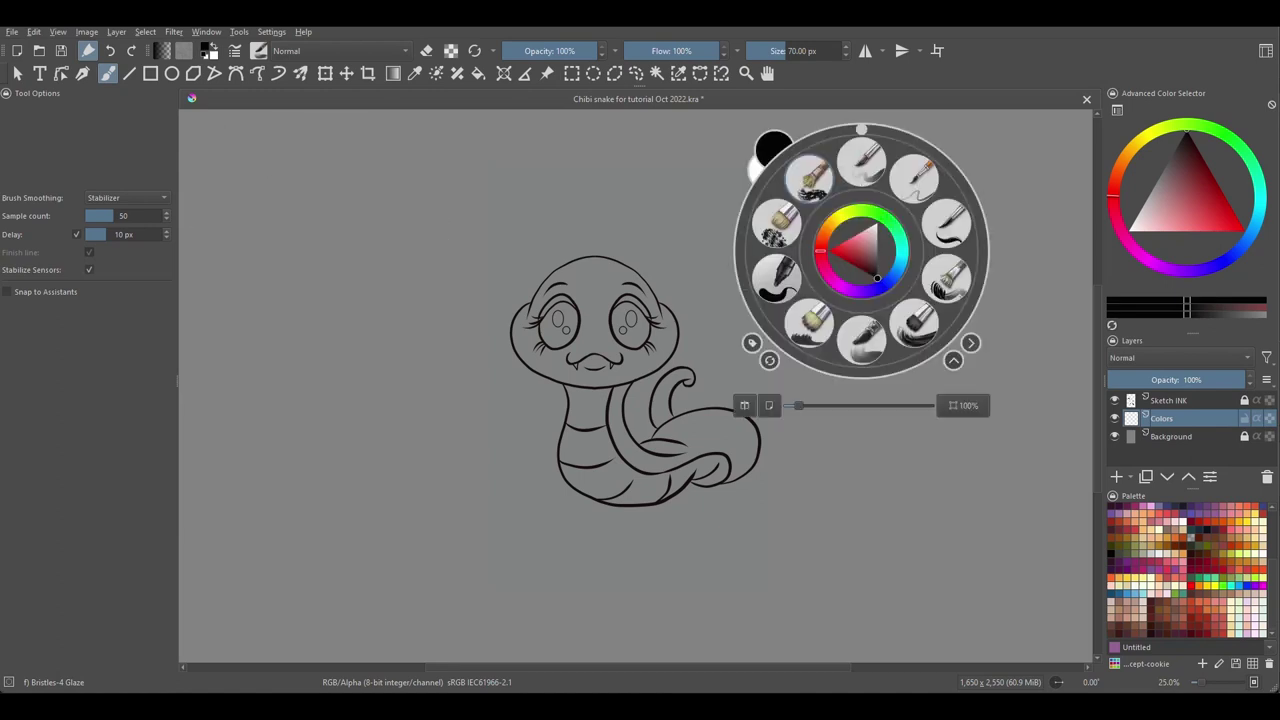
left_click(865, 190)
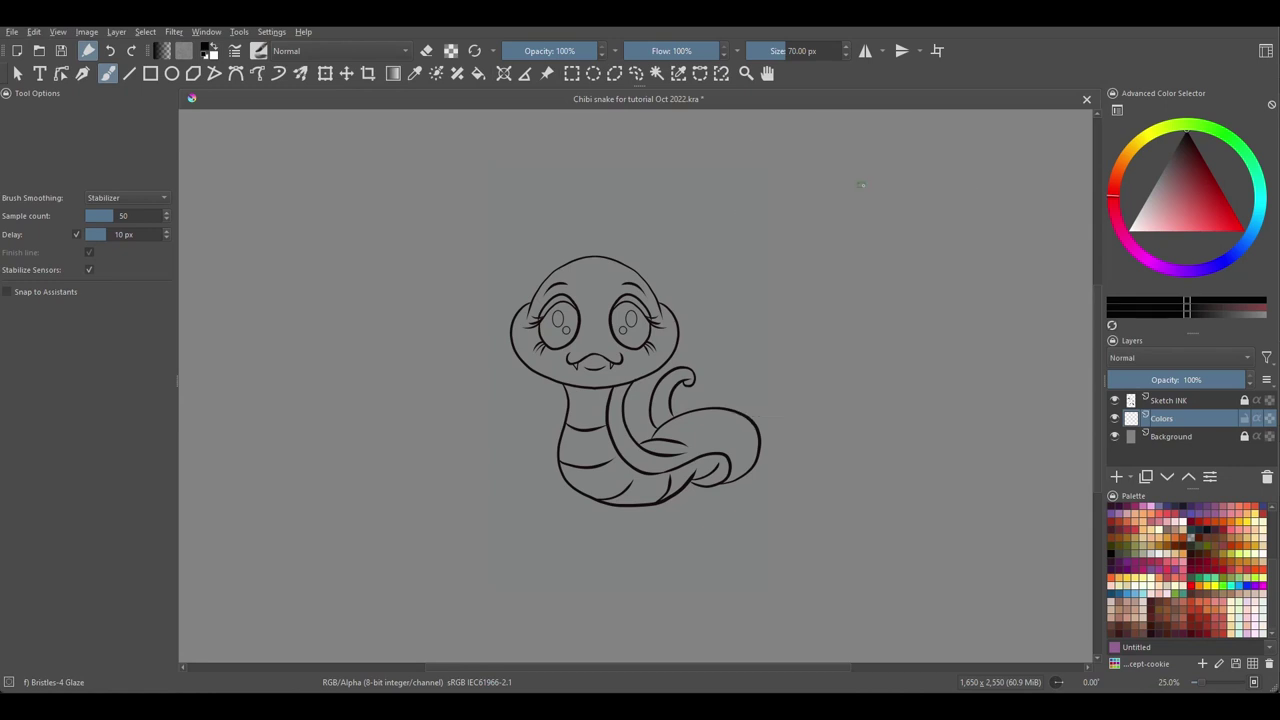
right_click(323, 489)
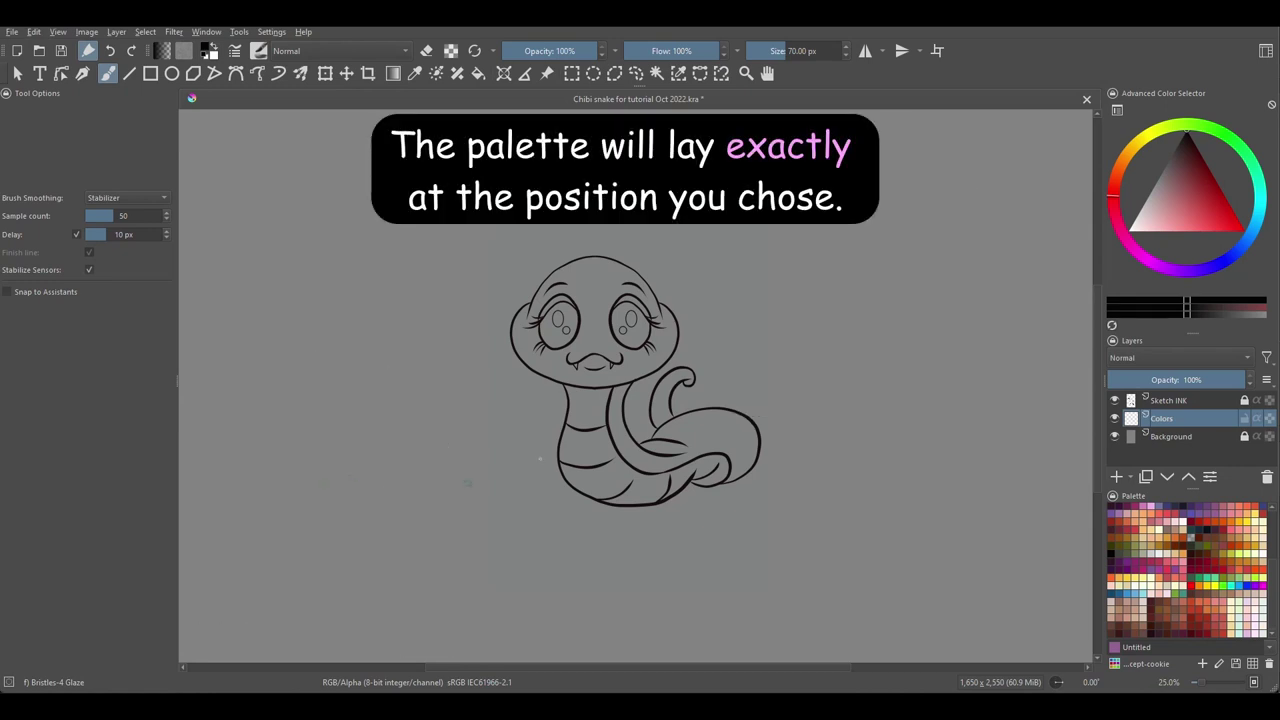
right_click(929, 545)
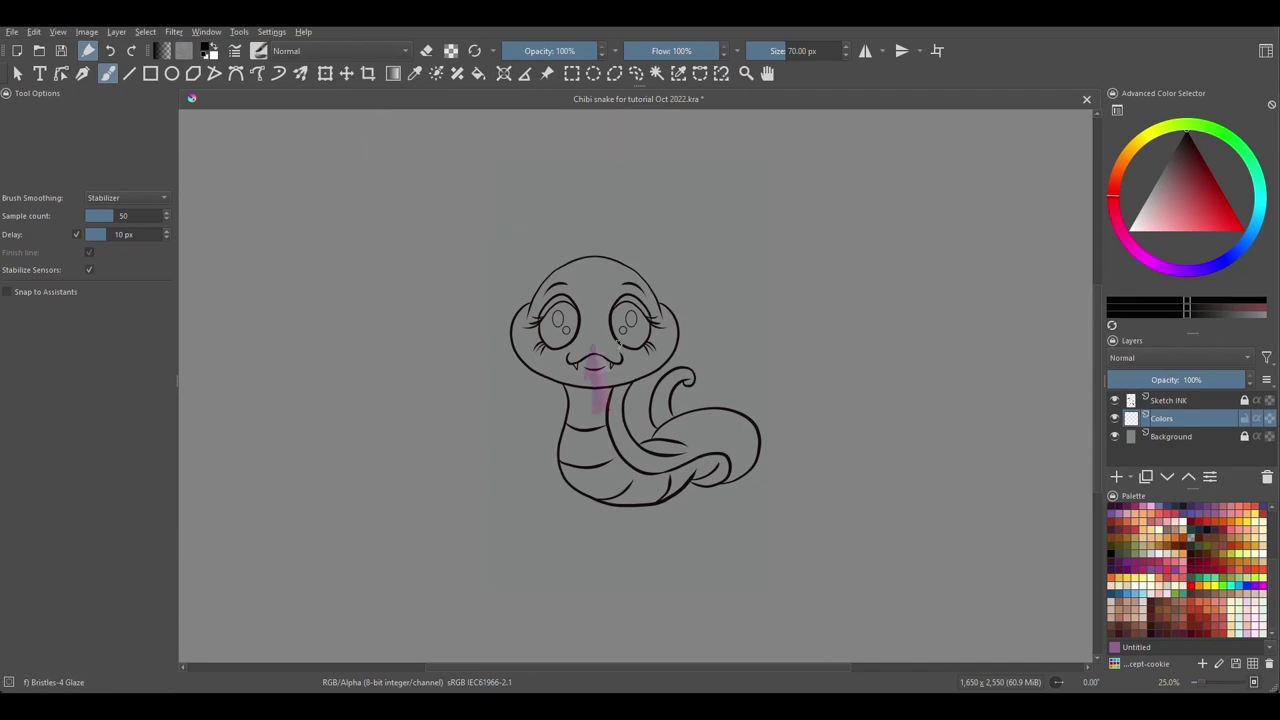
right_click(597, 341)
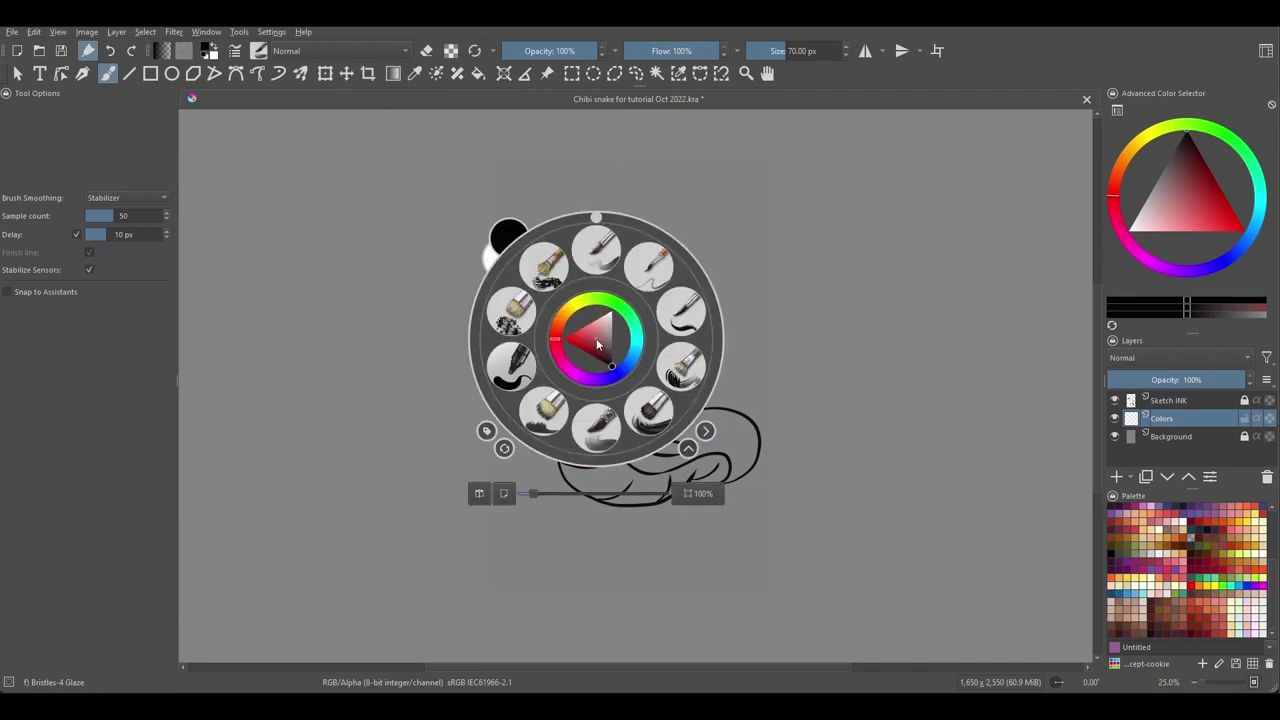
right_click(596, 338)
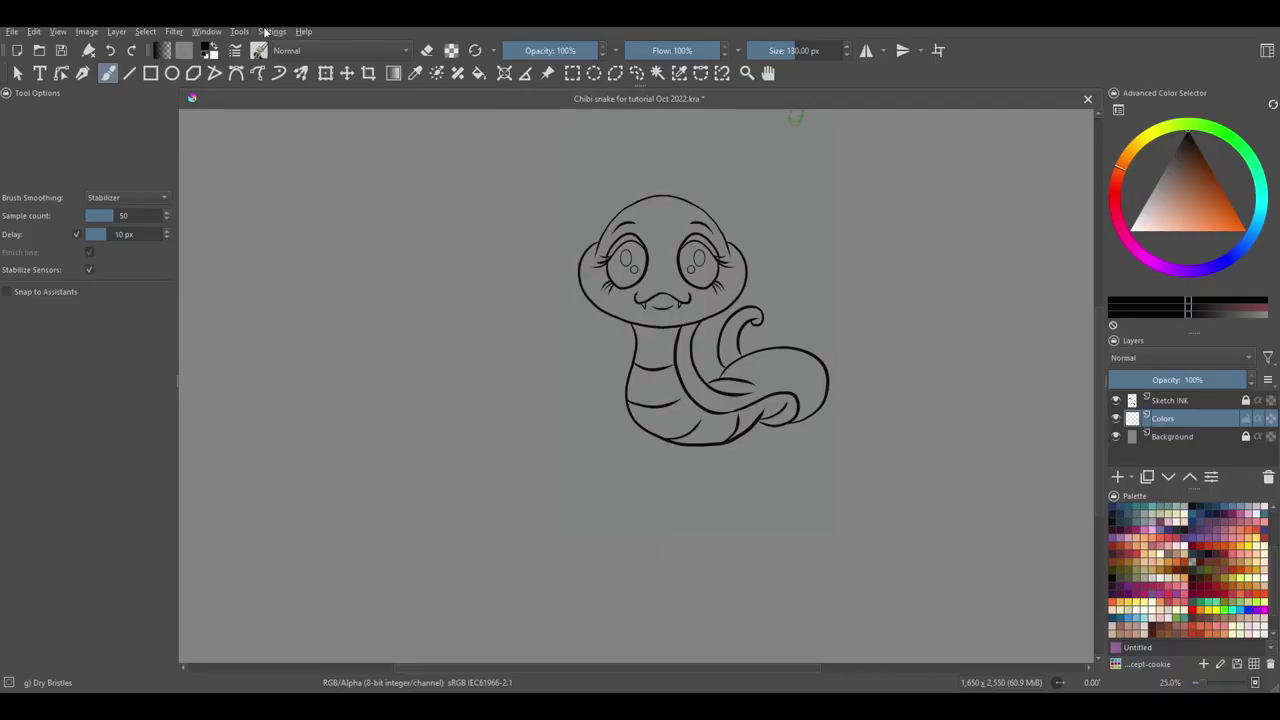
In Configure Krita's Pop-up Palette page, raise Palette Size from 385px to 550px and confirm.
left_click(271, 32)
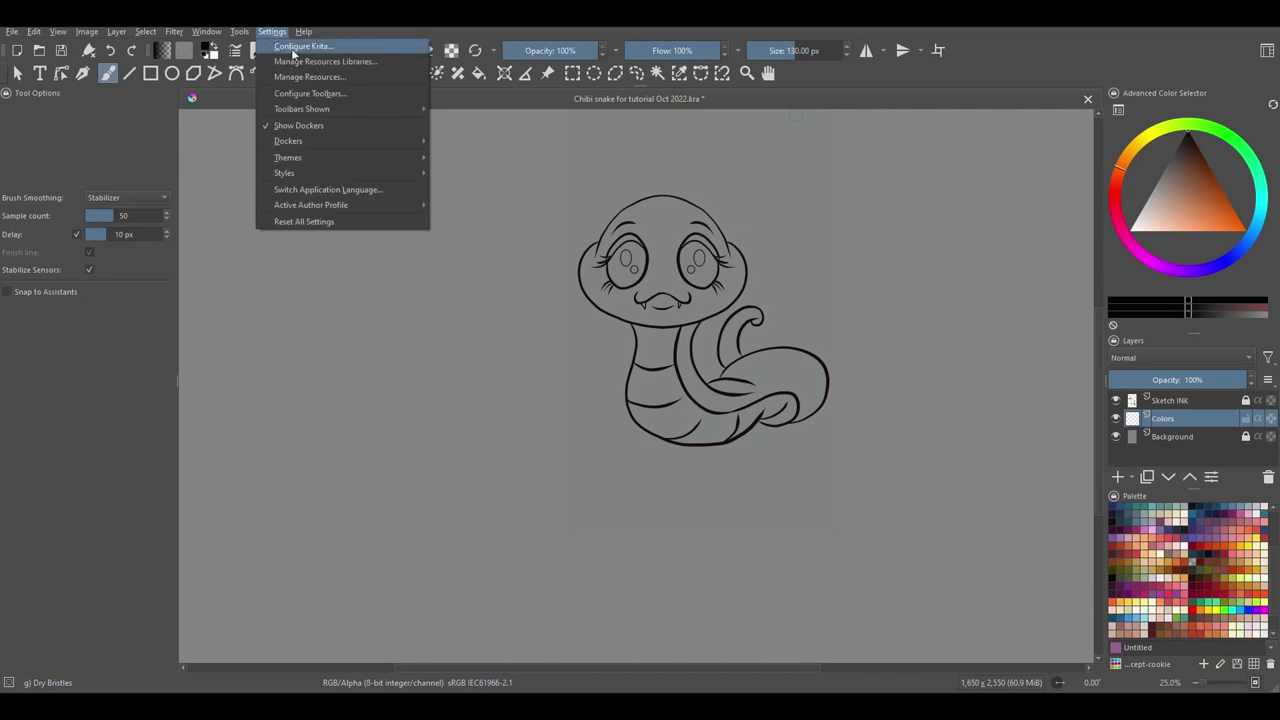
left_click(390, 45)
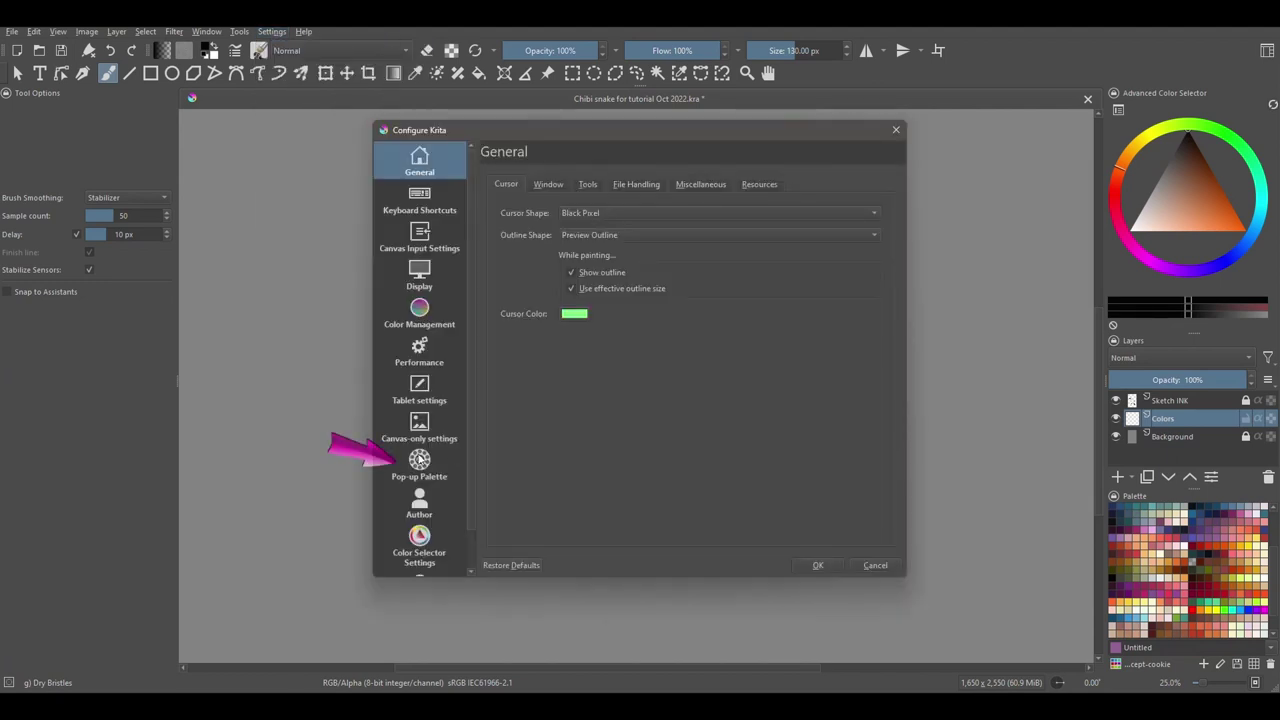
left_click(420, 462)
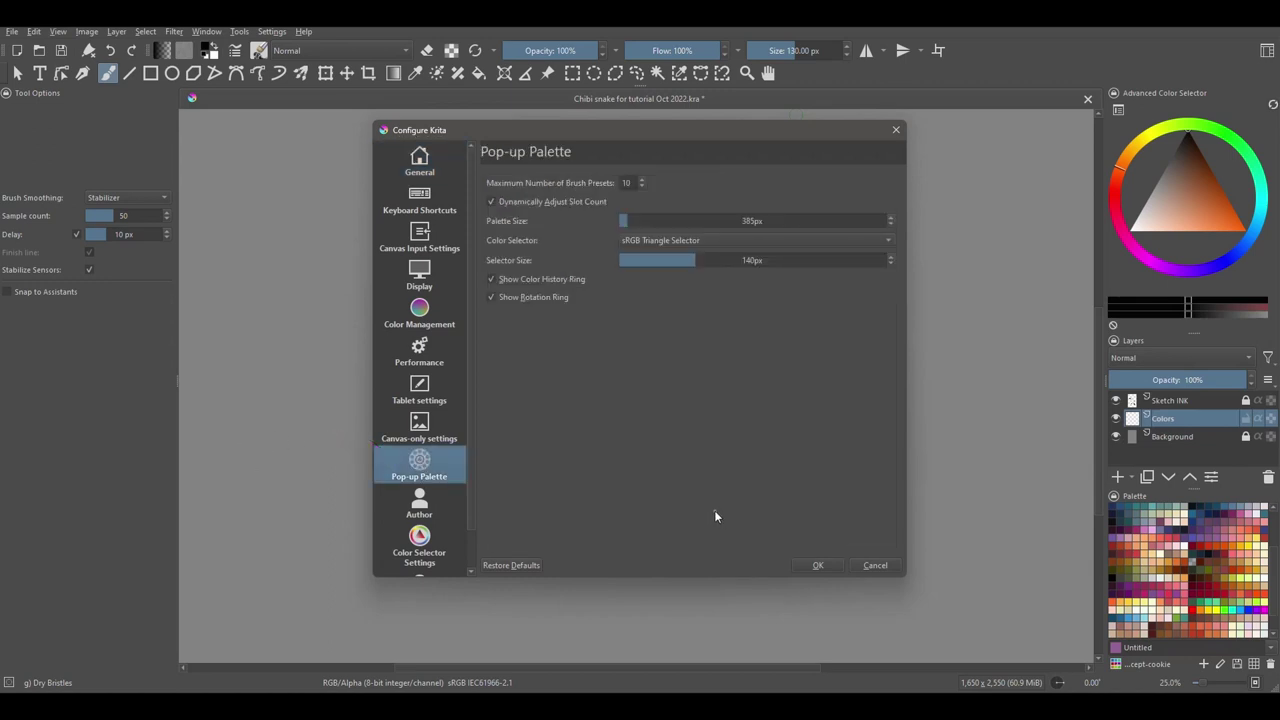
mouse_move(624, 220)
left_mouse_down()
mouse_move(852, 219)
mouse_move(624, 220)
left_mouse_up()
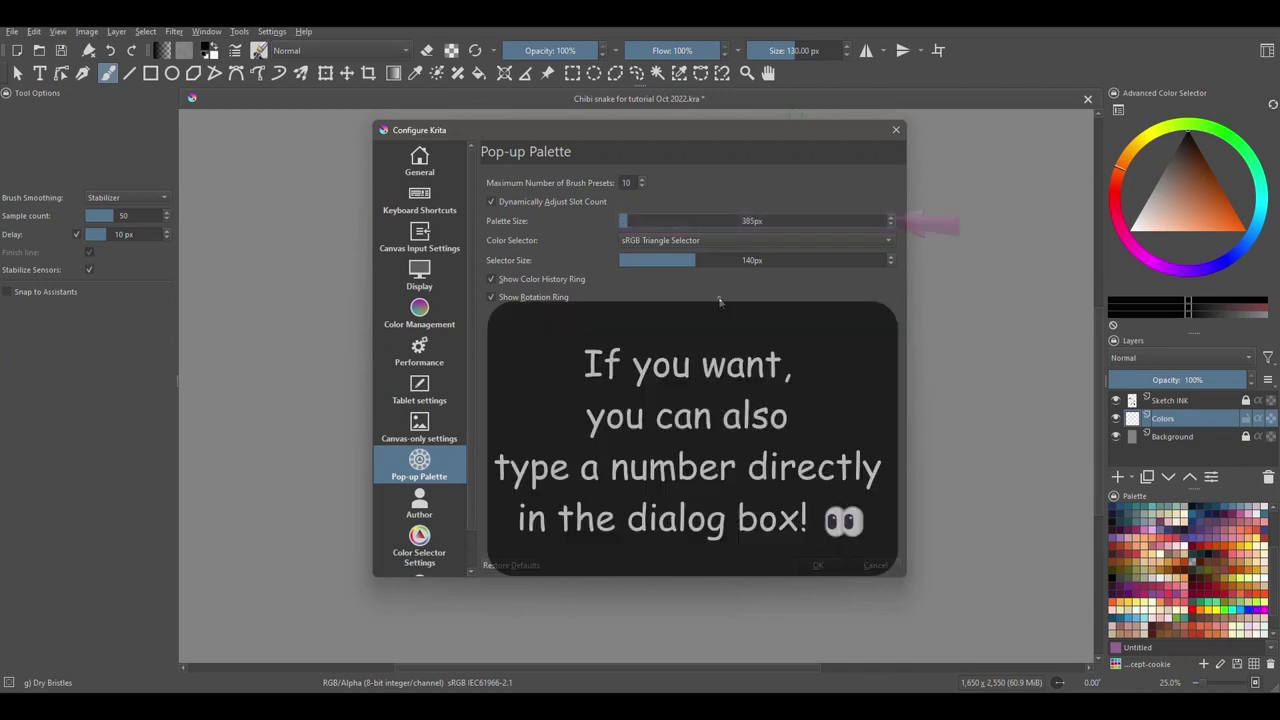
left_click(888, 218)
left_click(889, 218)
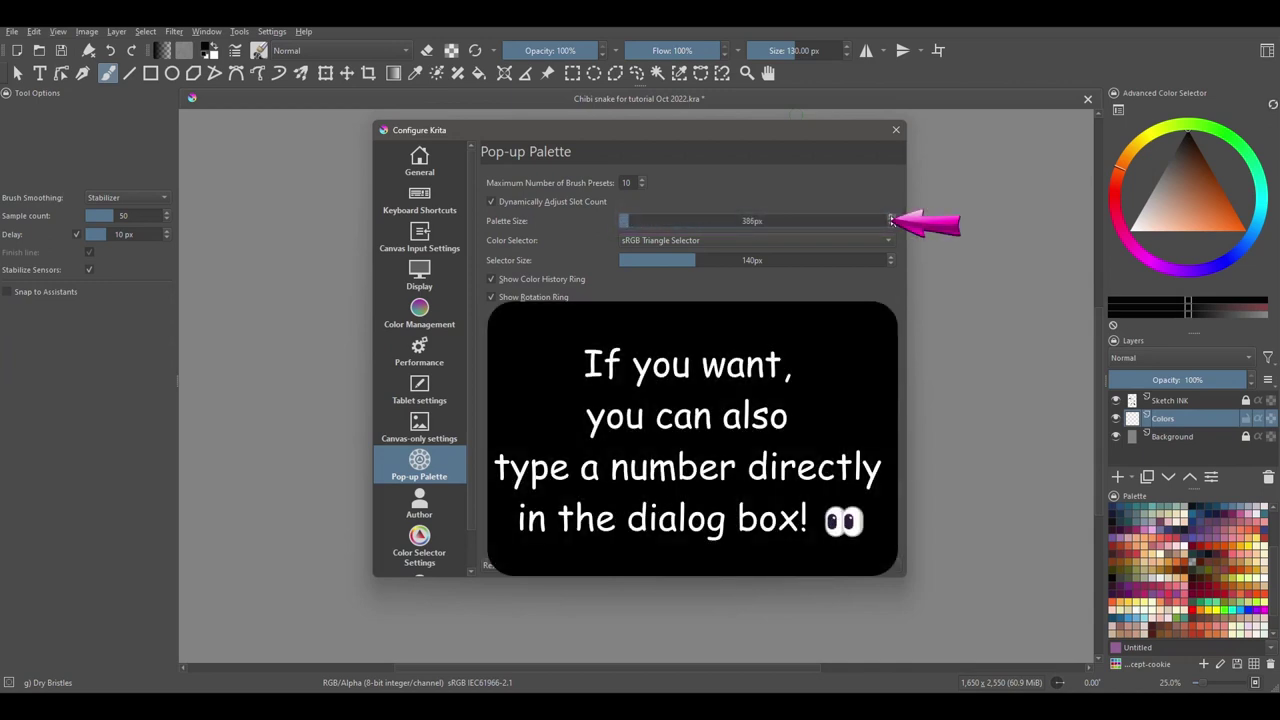
left_click(890, 225)
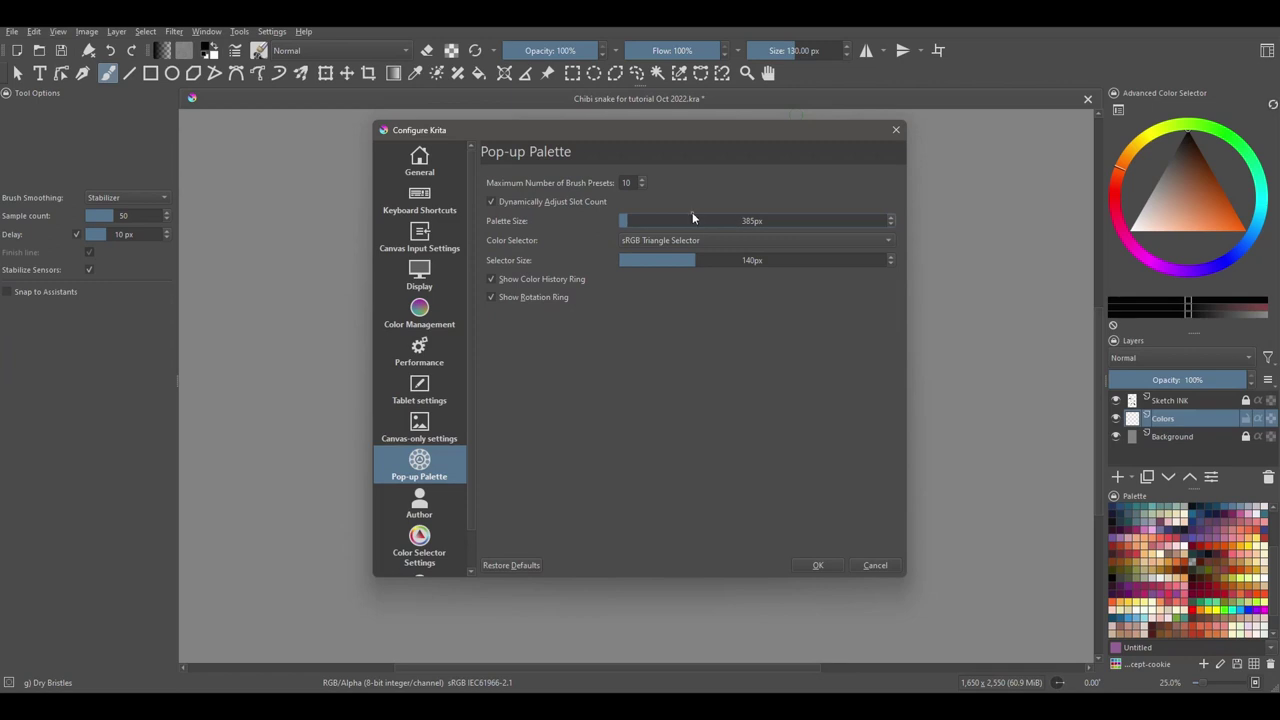
left_click(632, 221)
left_click_drag(632, 221, 886, 221)
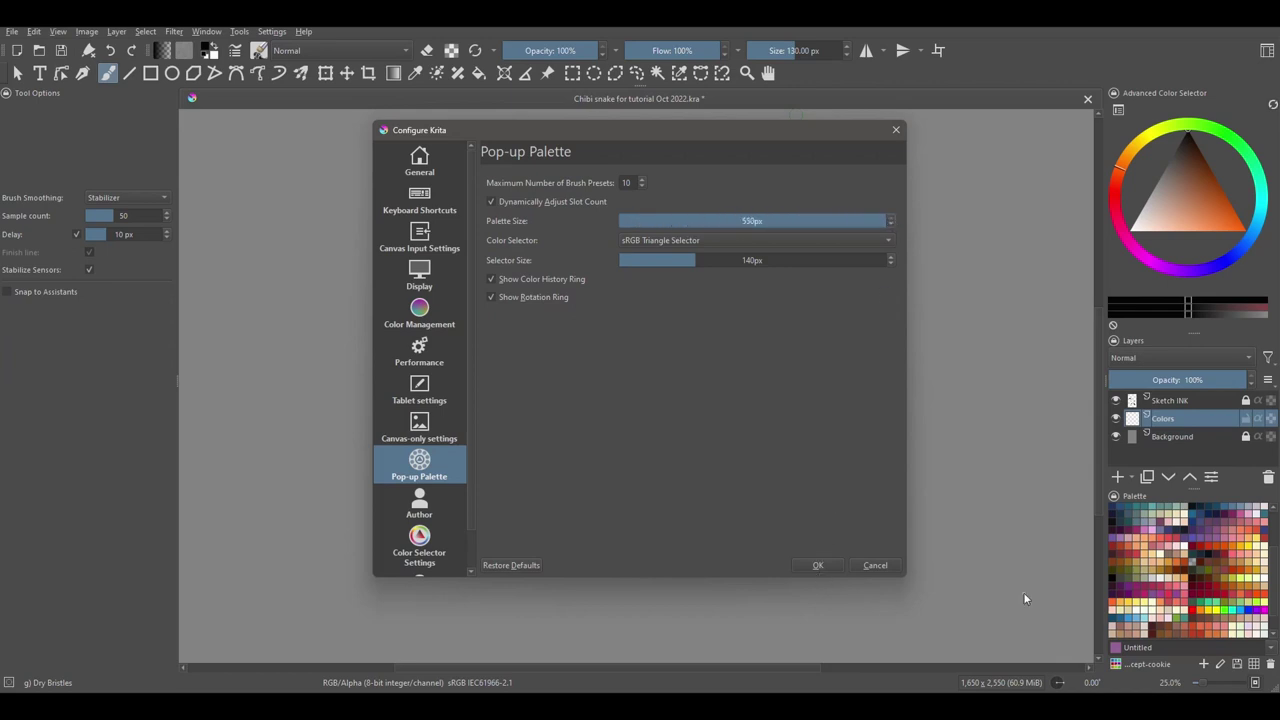
left_click(818, 565)
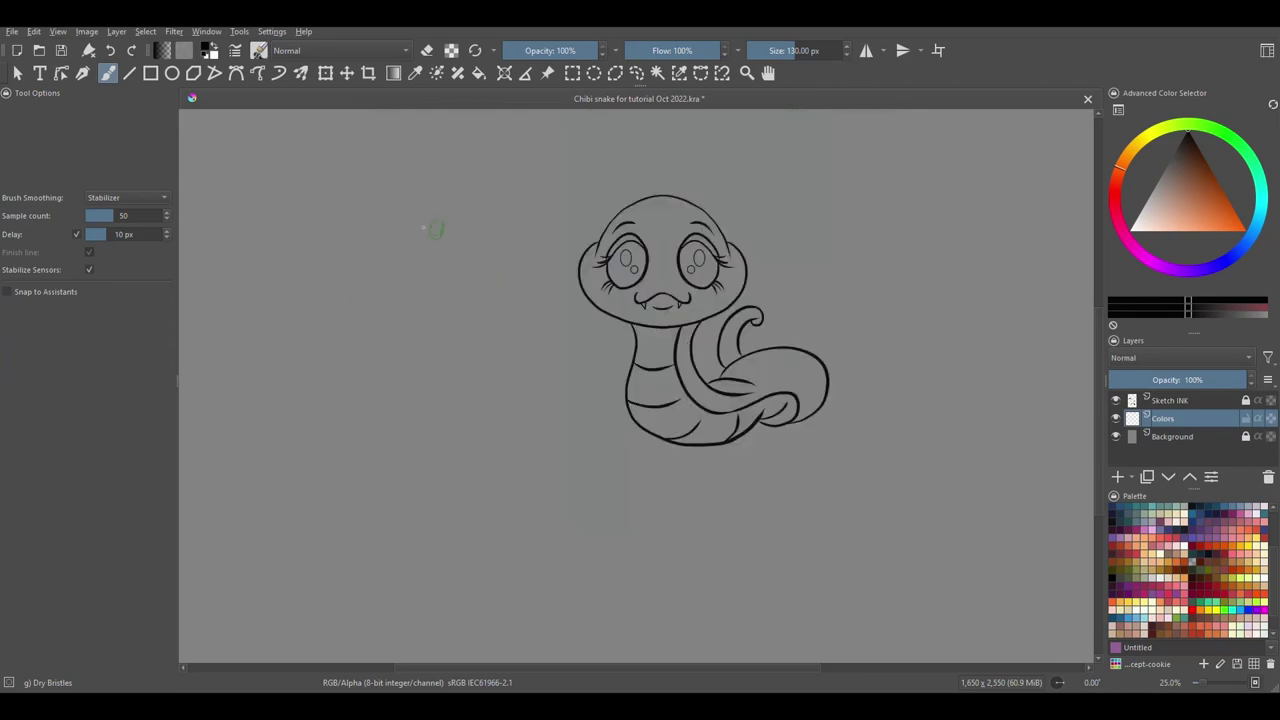
Check the enlarged palette, then lower Pop-up Palette size to about 440px and apply.
right_click(388, 306)
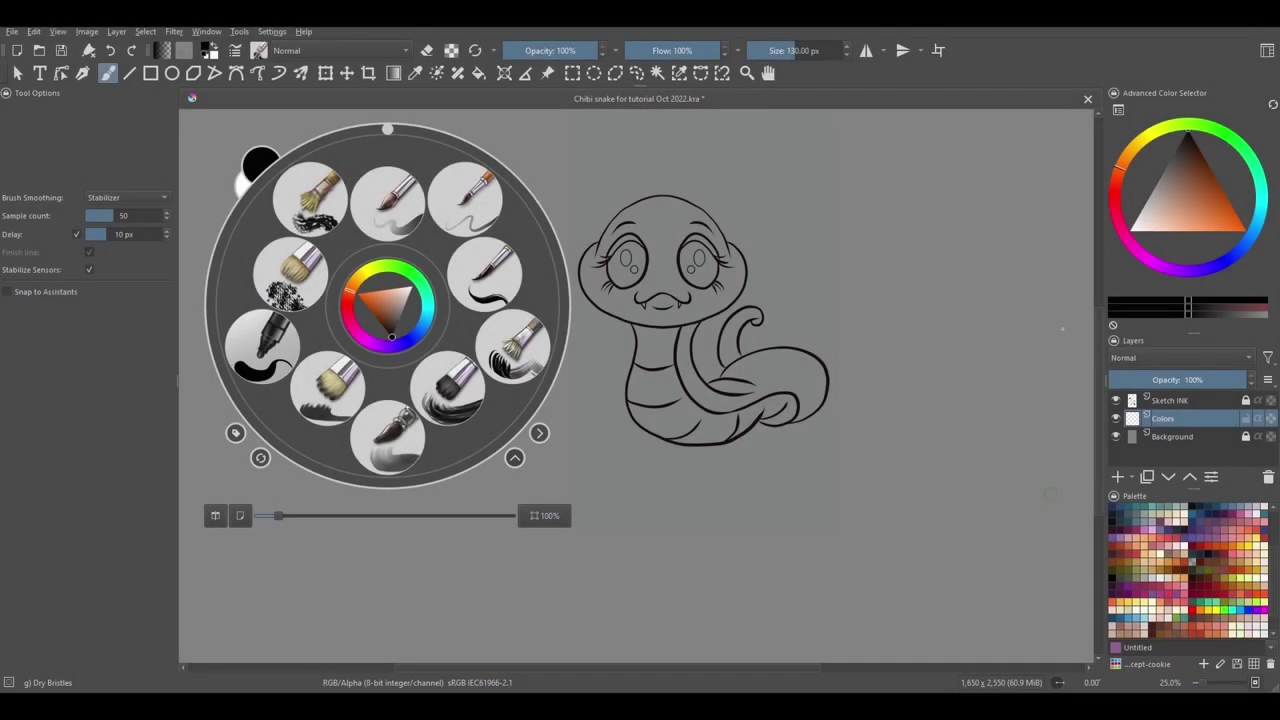
left_click(272, 31)
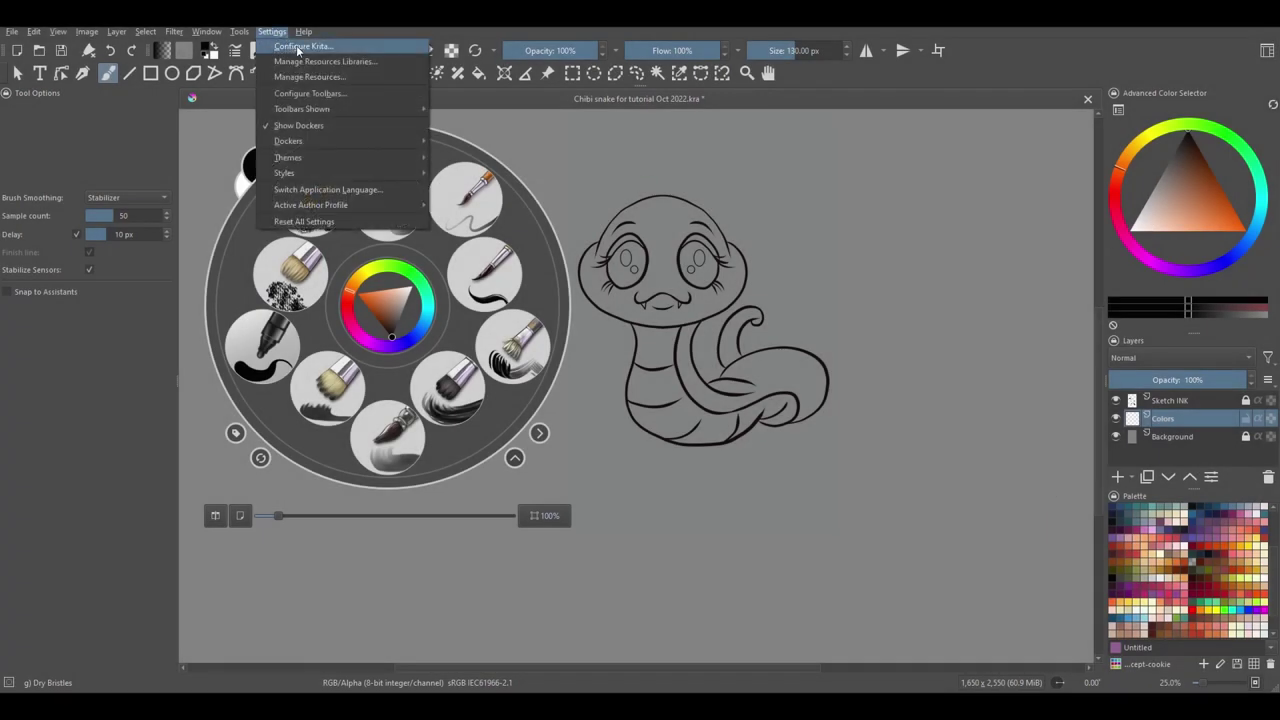
left_click(372, 46)
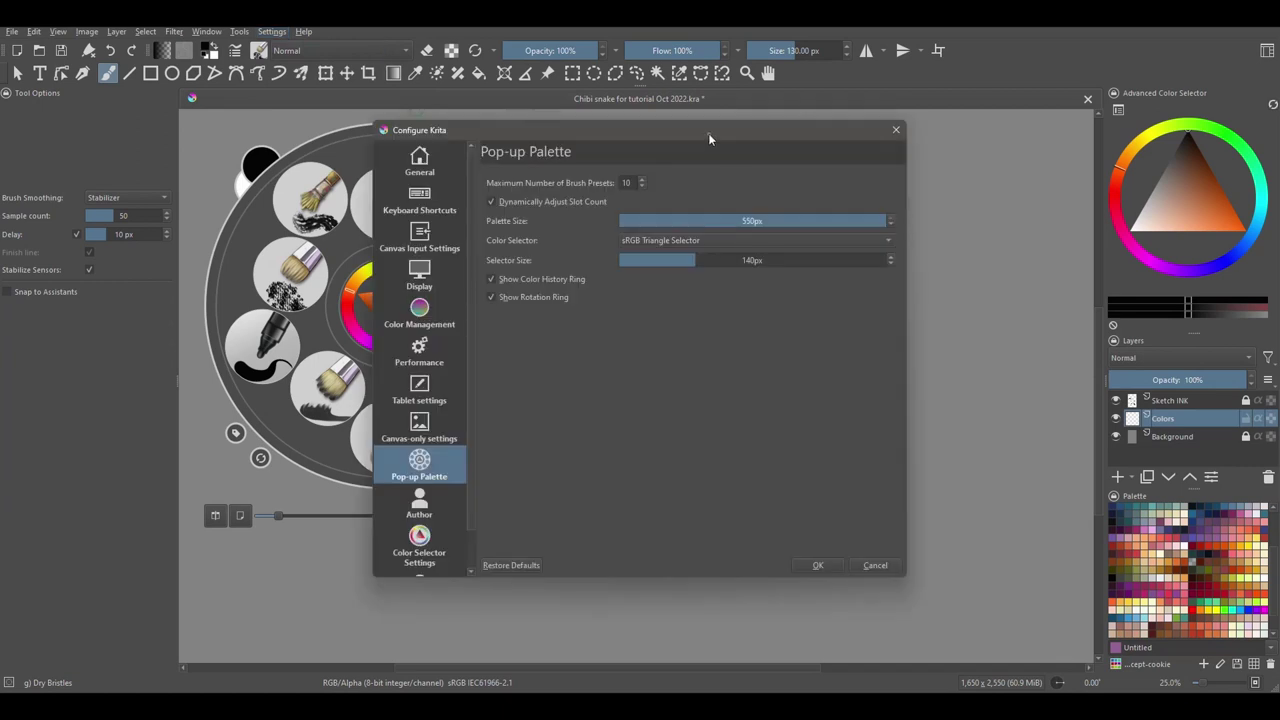
left_click_drag(708, 133, 911, 105)
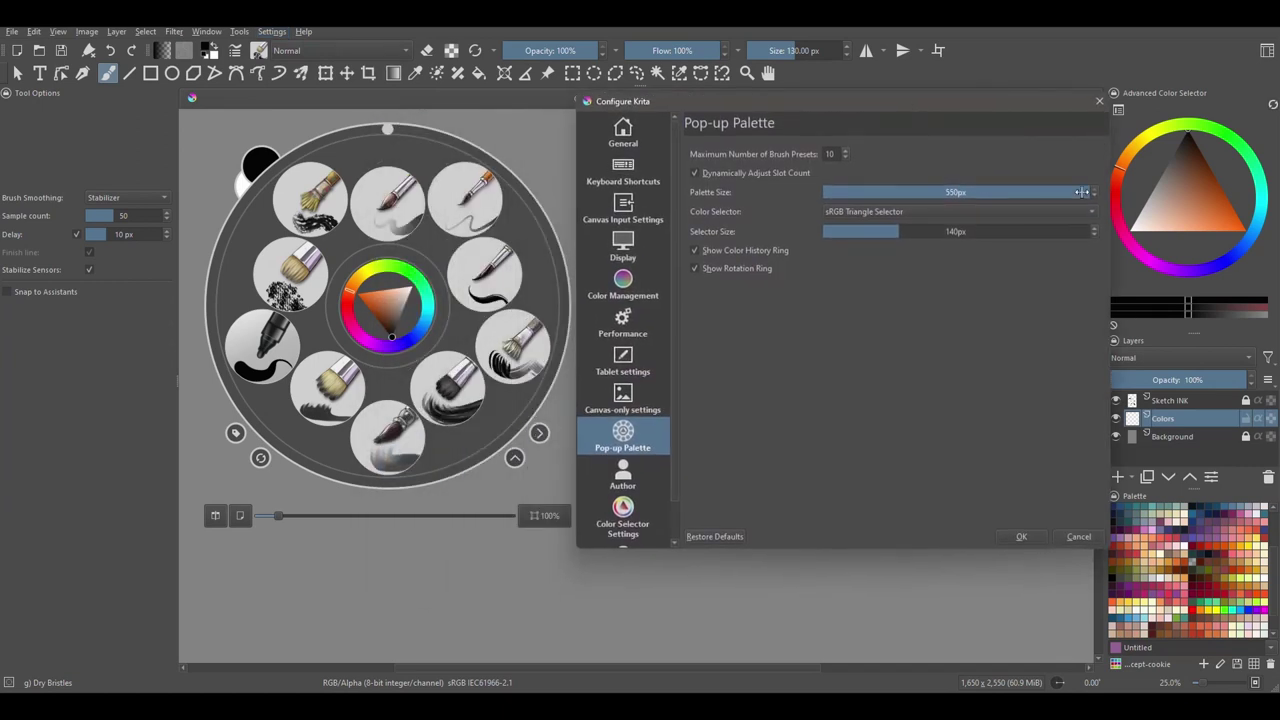
left_click_drag(1082, 192, 900, 193)
left_click(1021, 536)
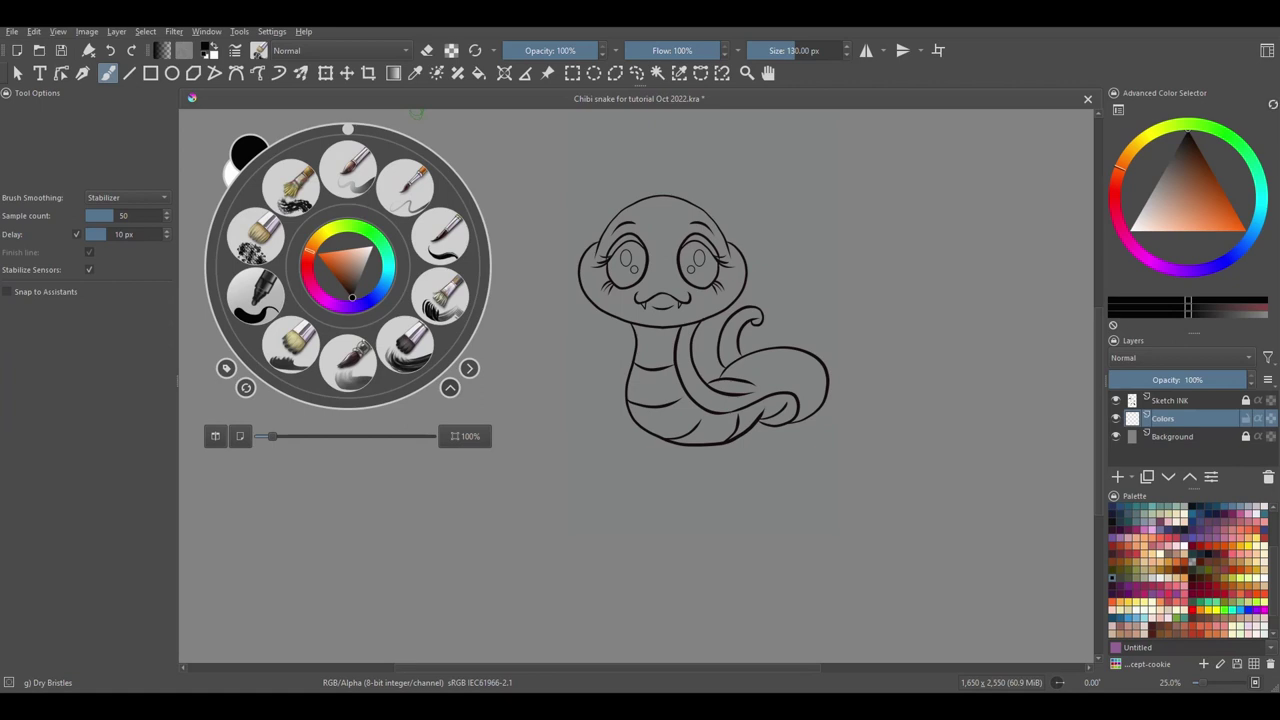
Set Maximum Number of Brush Presets to 1 in the Pop-up Palette settings and apply.
left_click(271, 31)
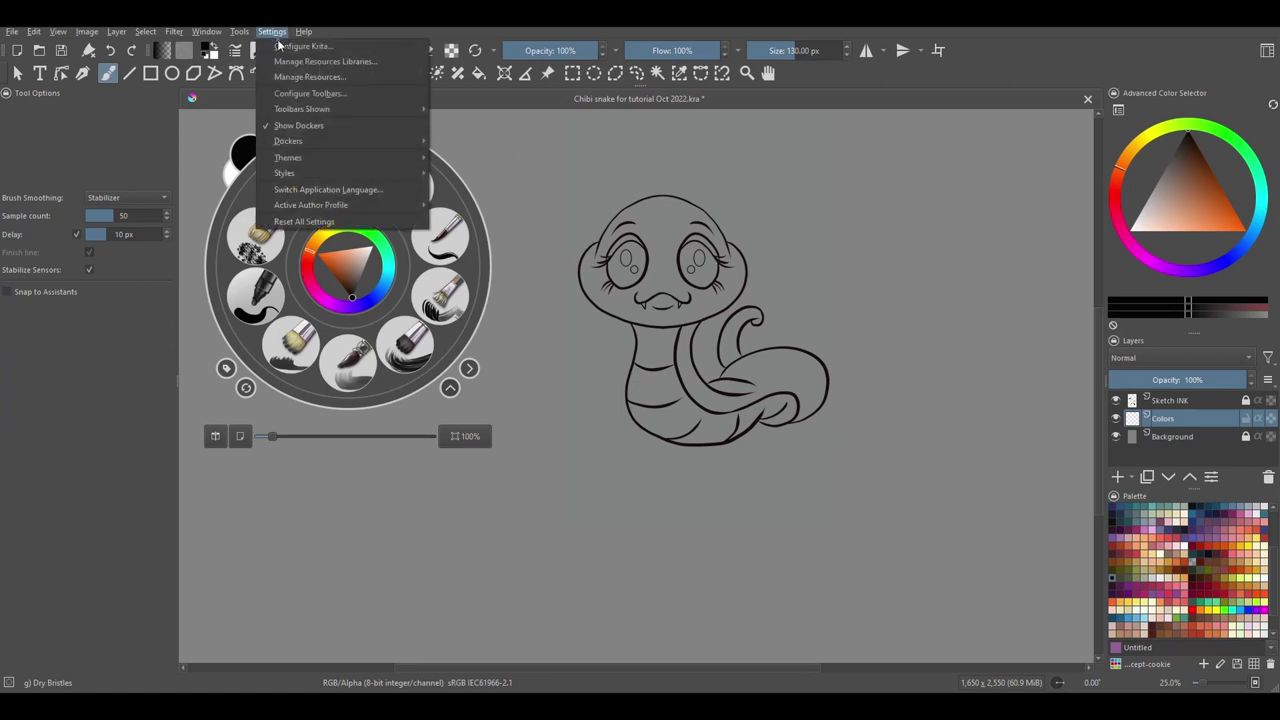
left_click(300, 47)
left_click_drag(701, 145, 864, 135)
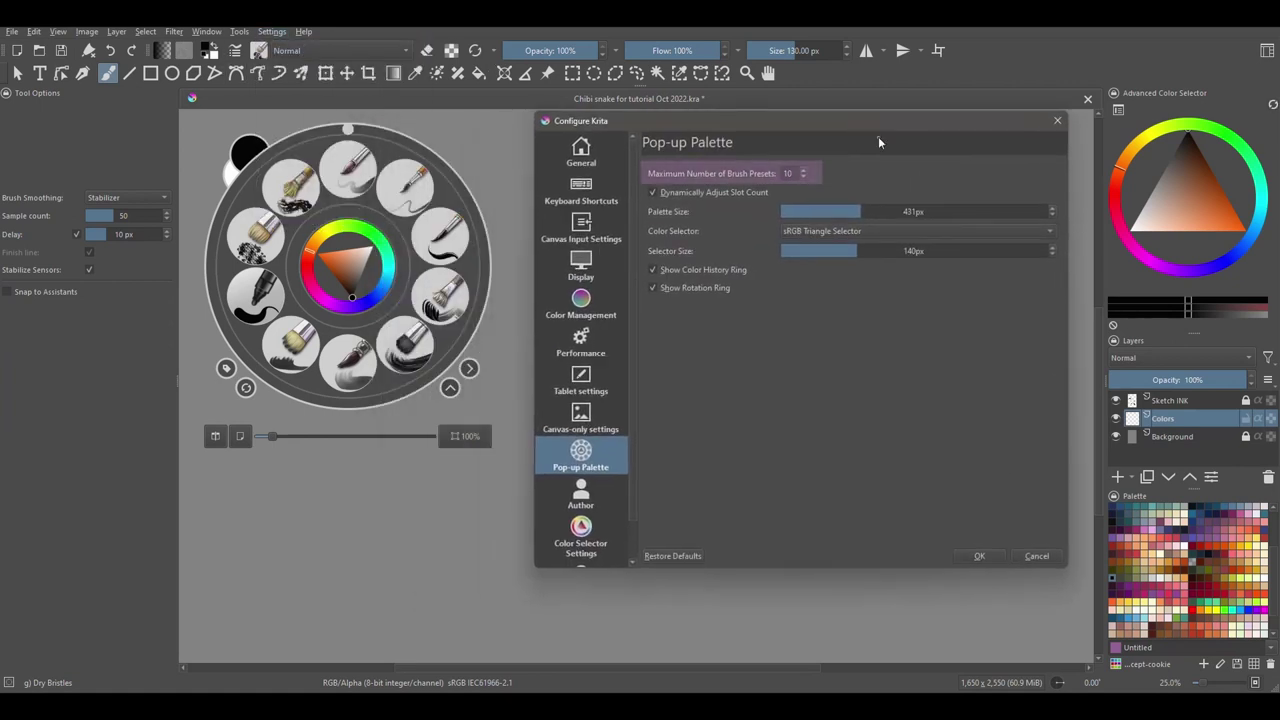
double_click(788, 173)
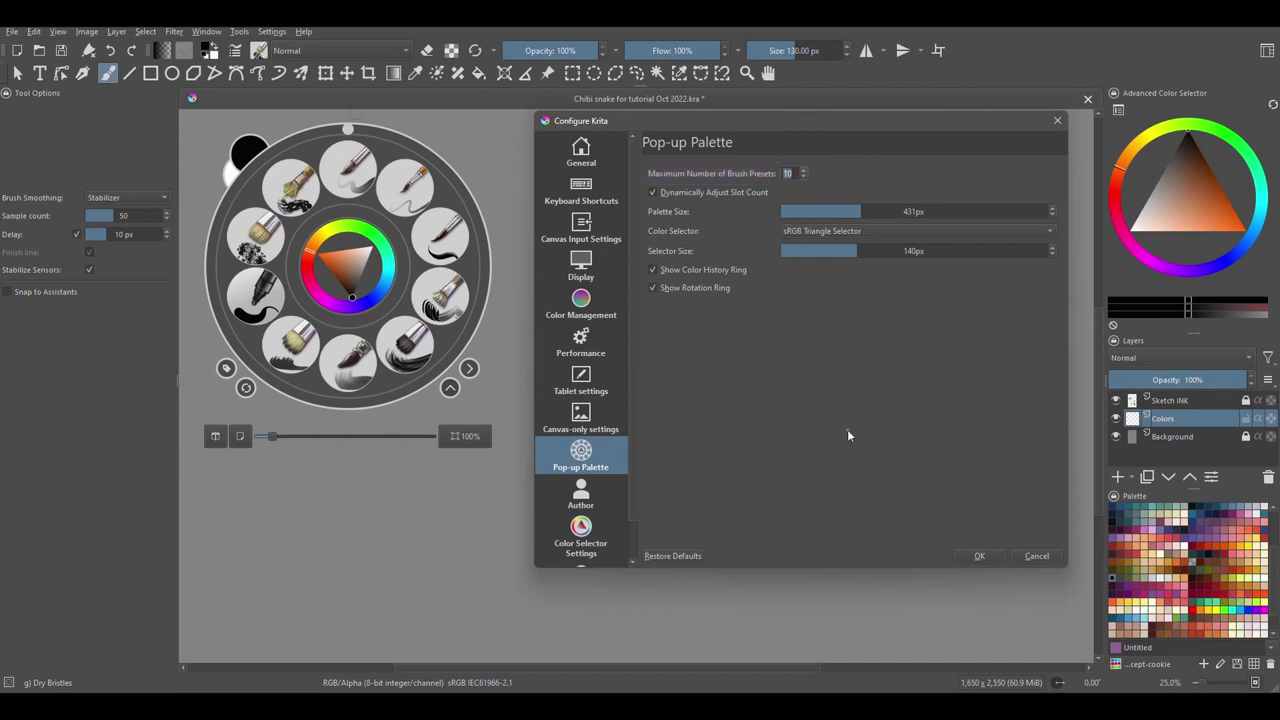
type("1")
left_click(979, 557)
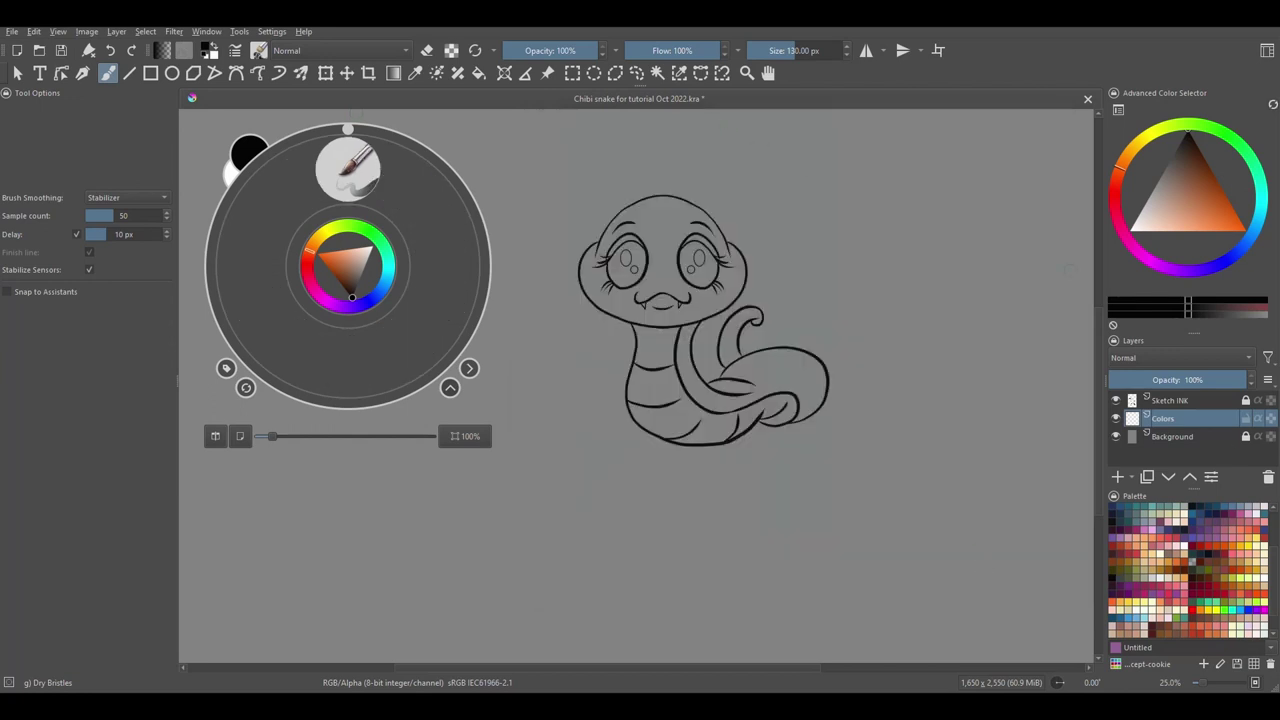
Change the brush preset count again, finally settling on 12 preset slots.
left_click(285, 33)
left_click(300, 44)
left_click_drag(668, 140, 861, 122)
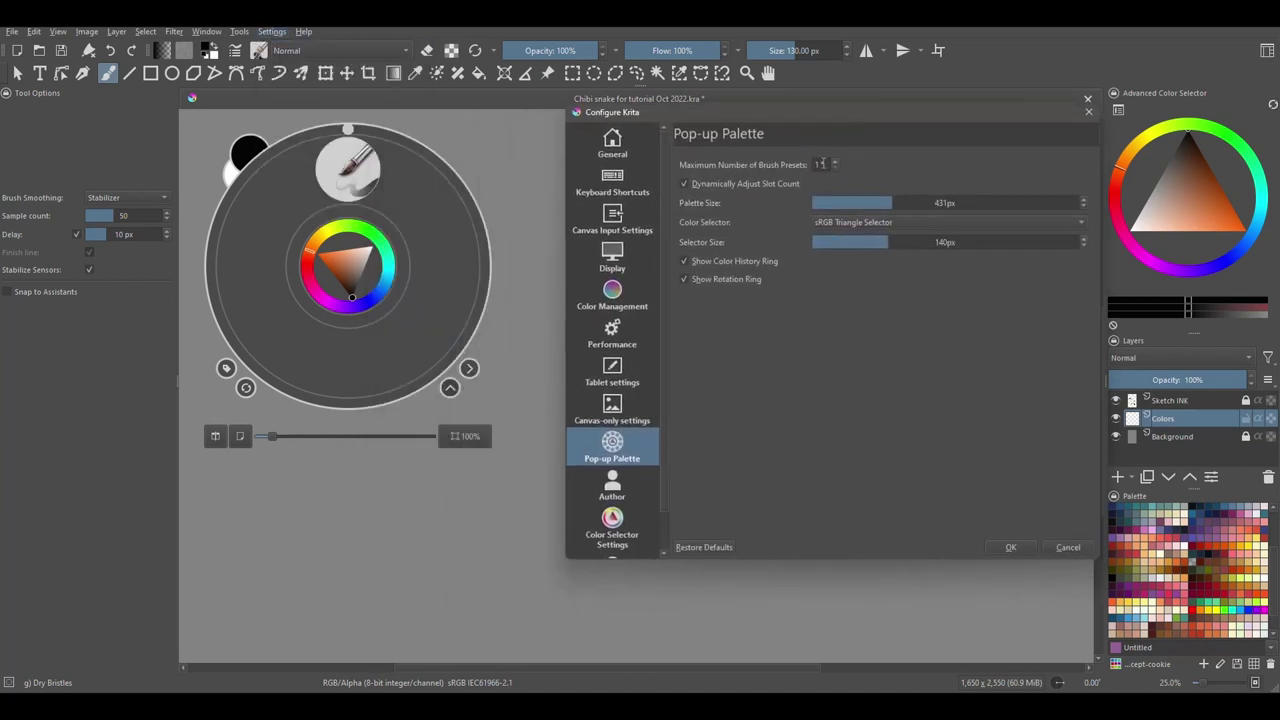
double_click(825, 165)
left_click(1011, 547)
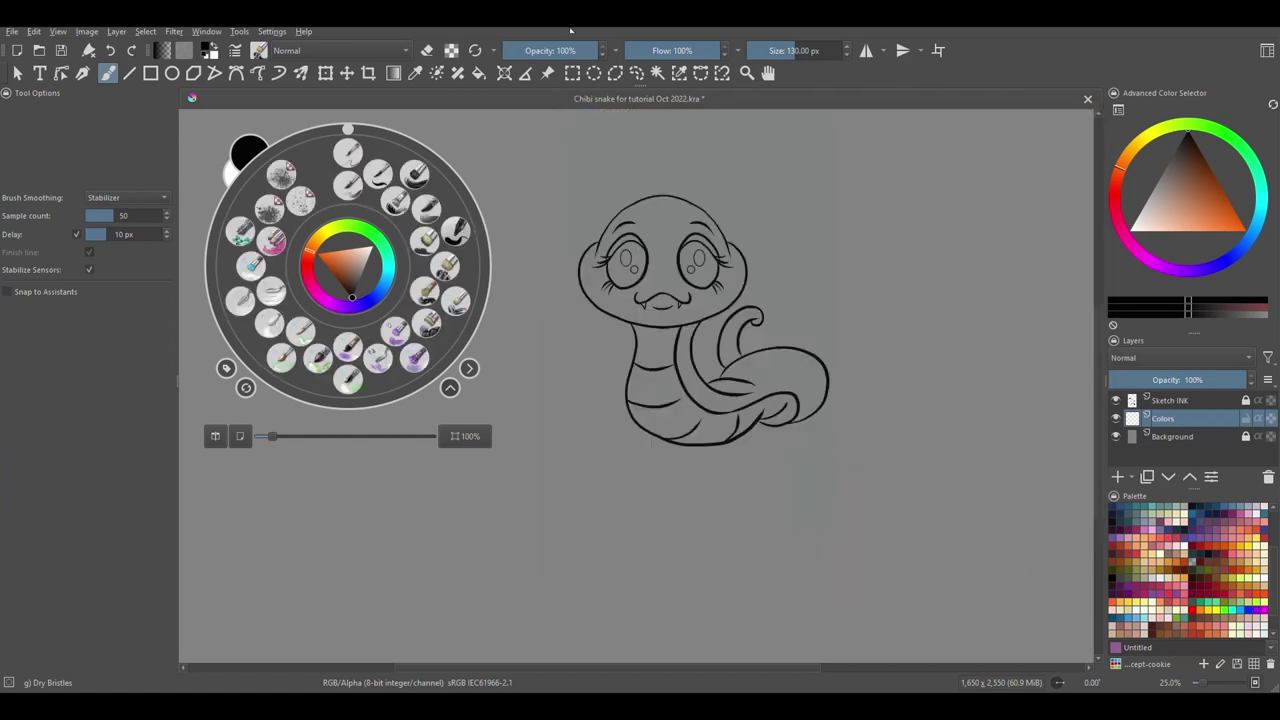
left_click(273, 31)
left_click(295, 45)
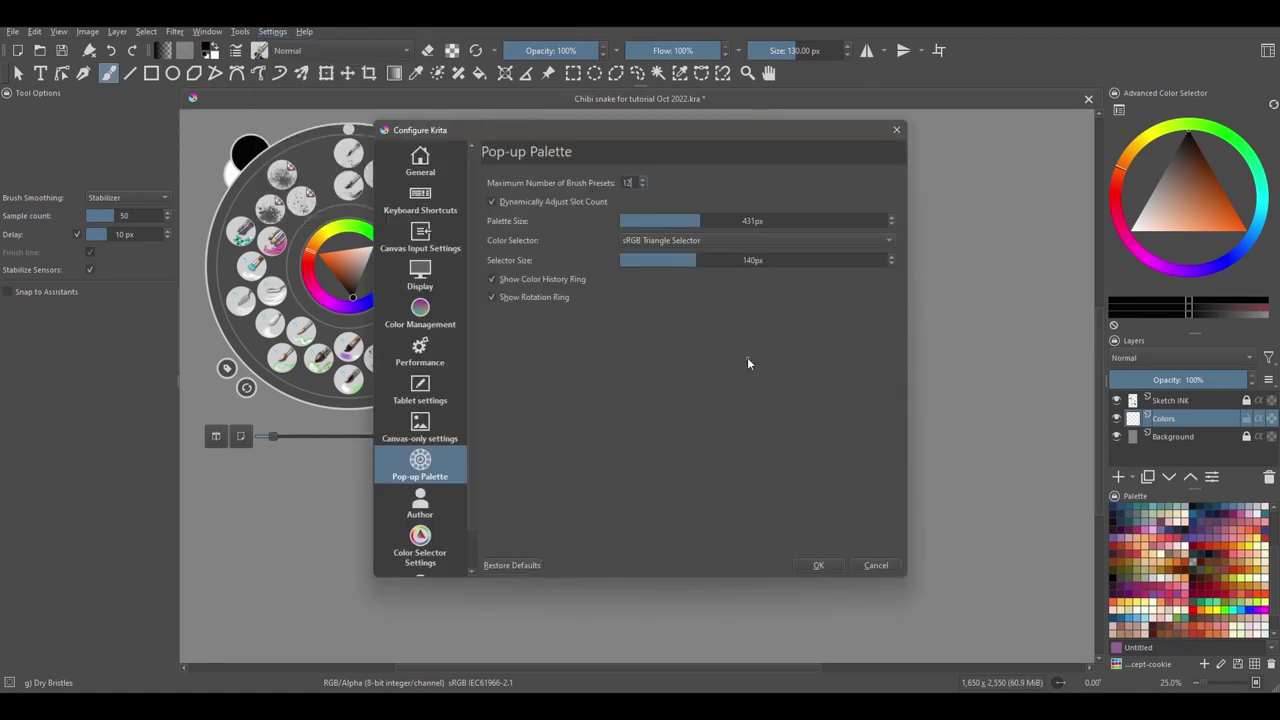
left_click(820, 565)
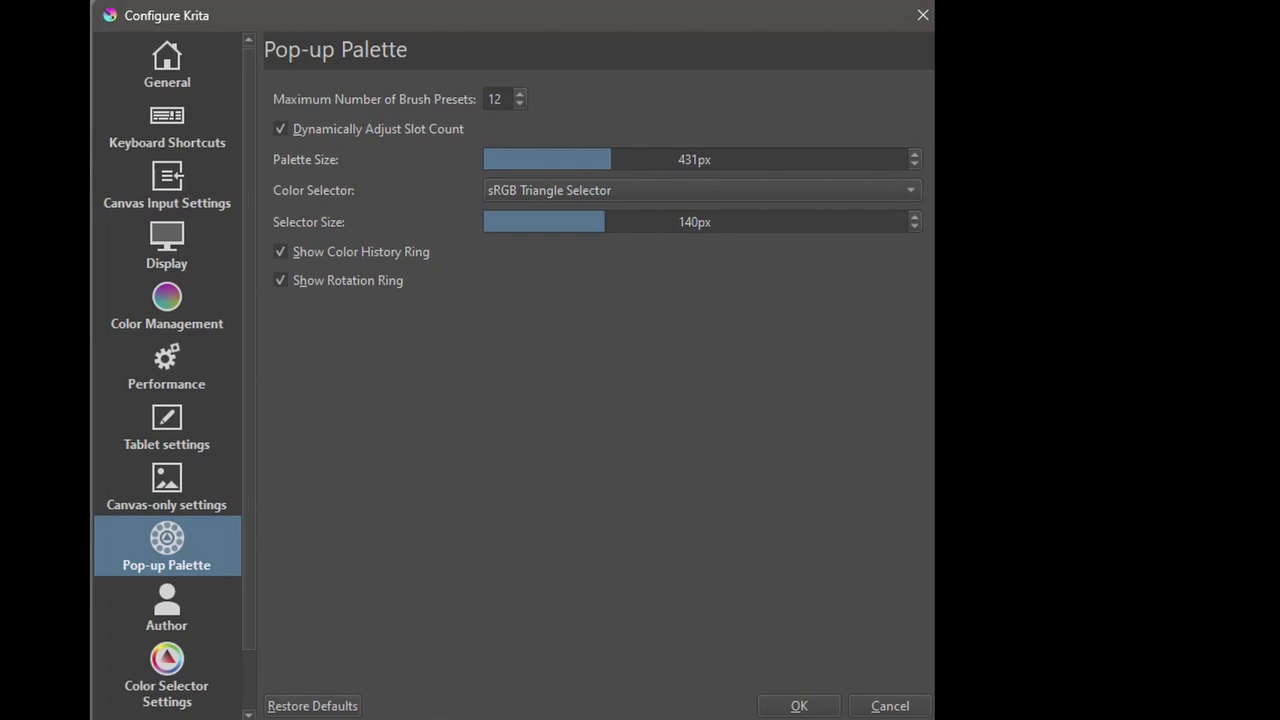
Keep sRGB Triangle Selector as the colour selector and enlarge the selector to 165px.
left_click(914, 193)
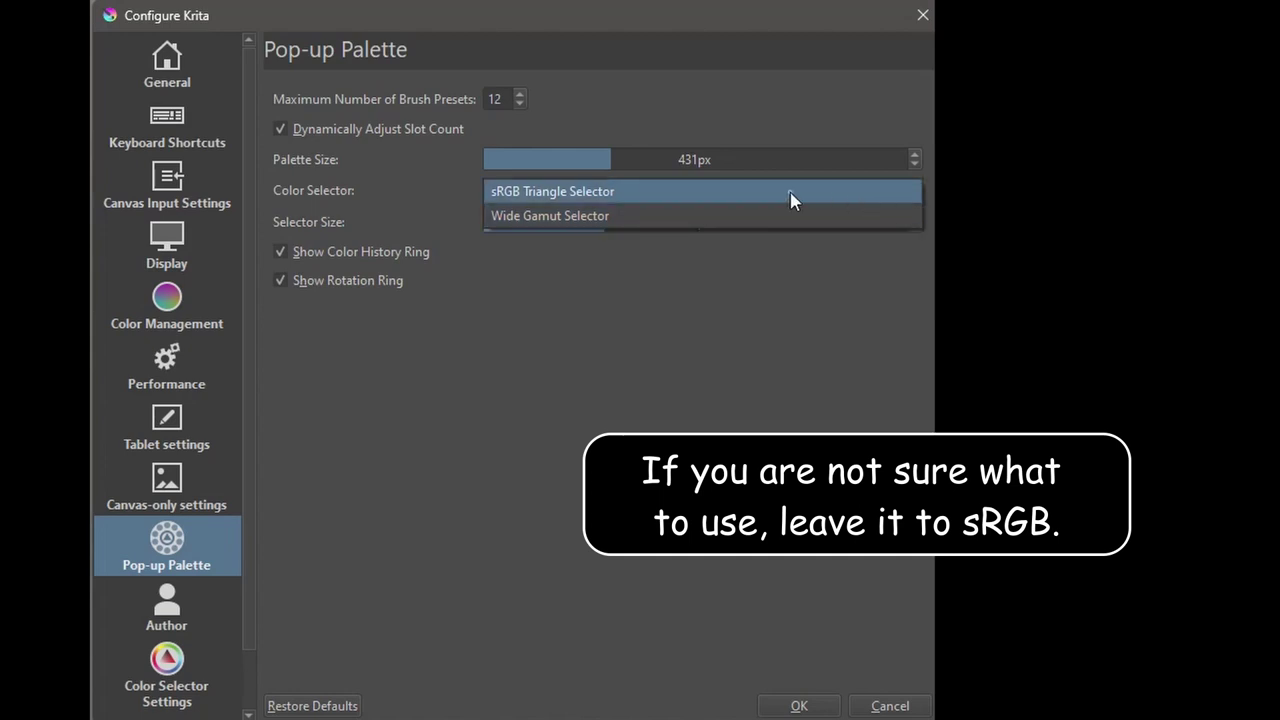
left_click(763, 190)
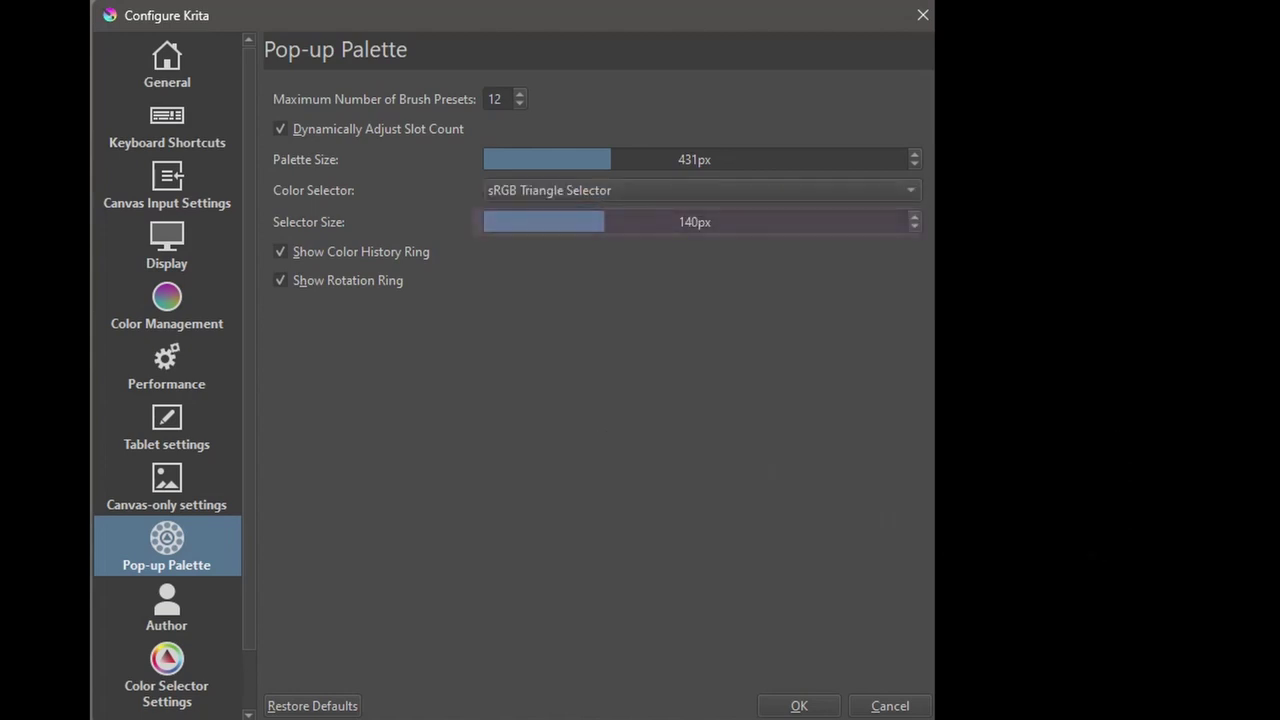
left_click_drag(603, 222, 908, 222)
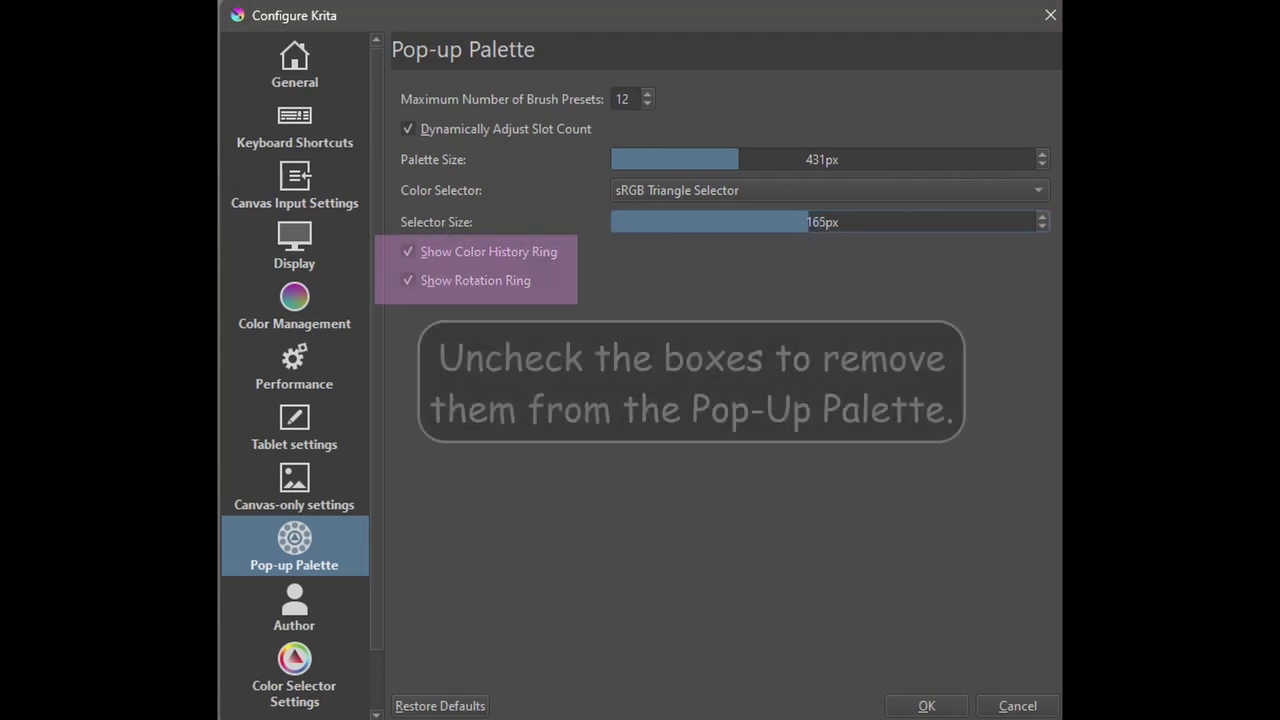
Turn the colour history and rotation rings off and back on, then restore defaults.
left_click(407, 252)
left_click(407, 280)
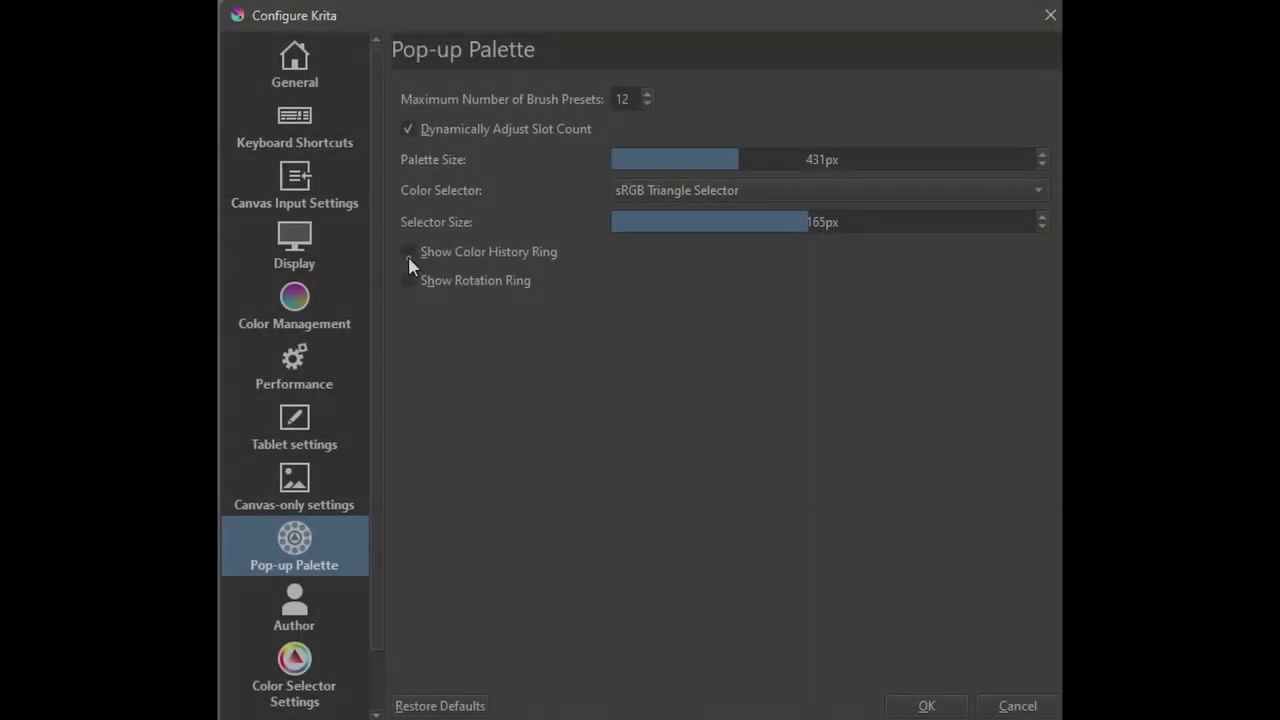
left_click(407, 253)
left_click(408, 281)
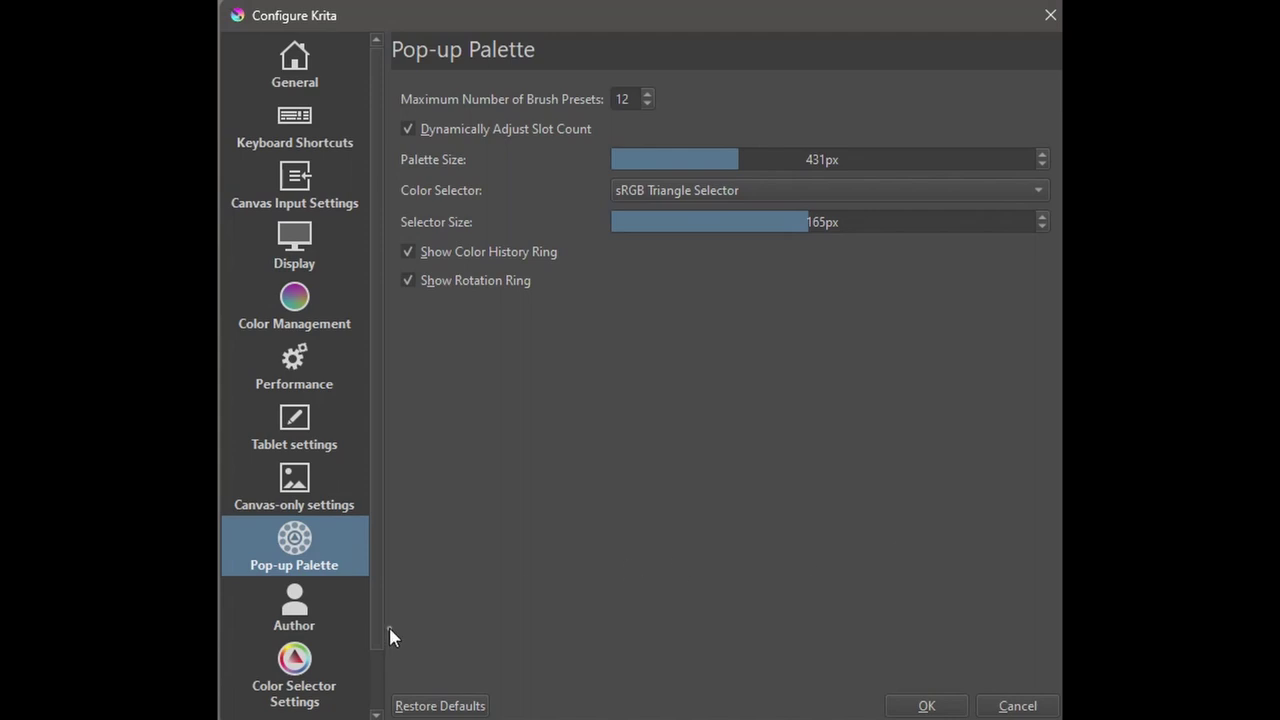
left_click(455, 706)
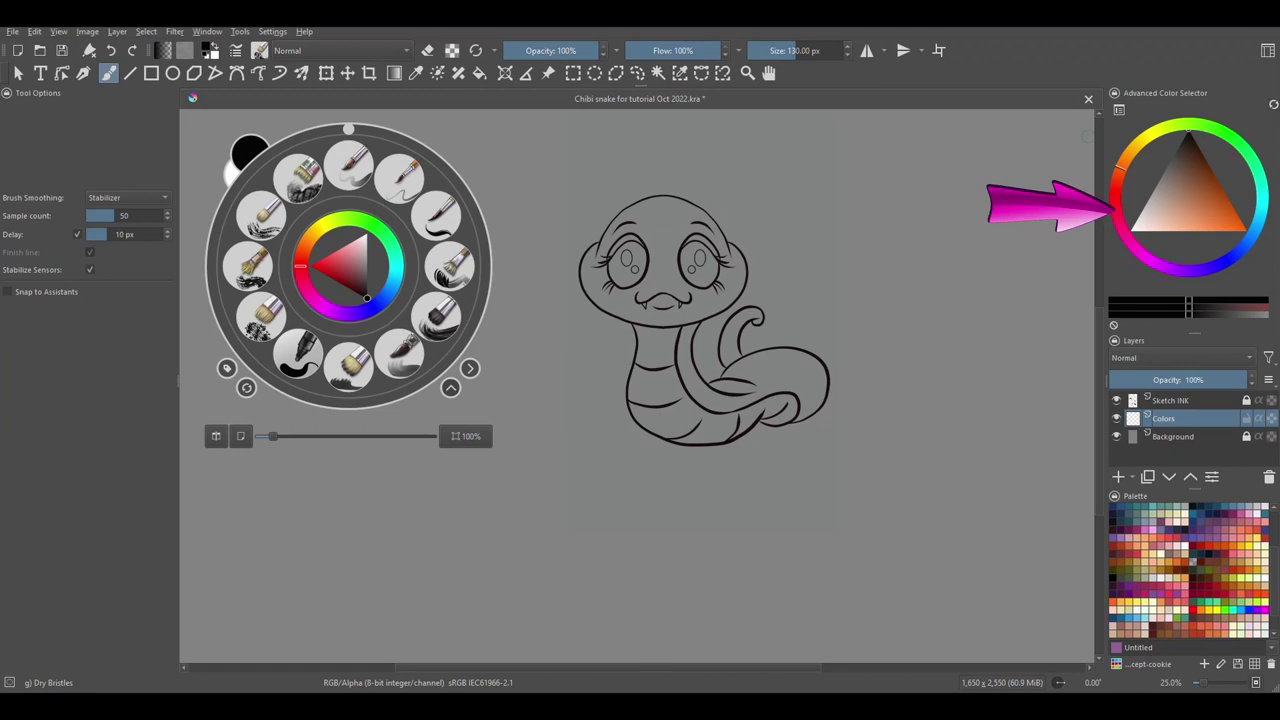
Try yellow-green and olive in the palette's hue ring and triangle, ending on magenta.
left_click(345, 258)
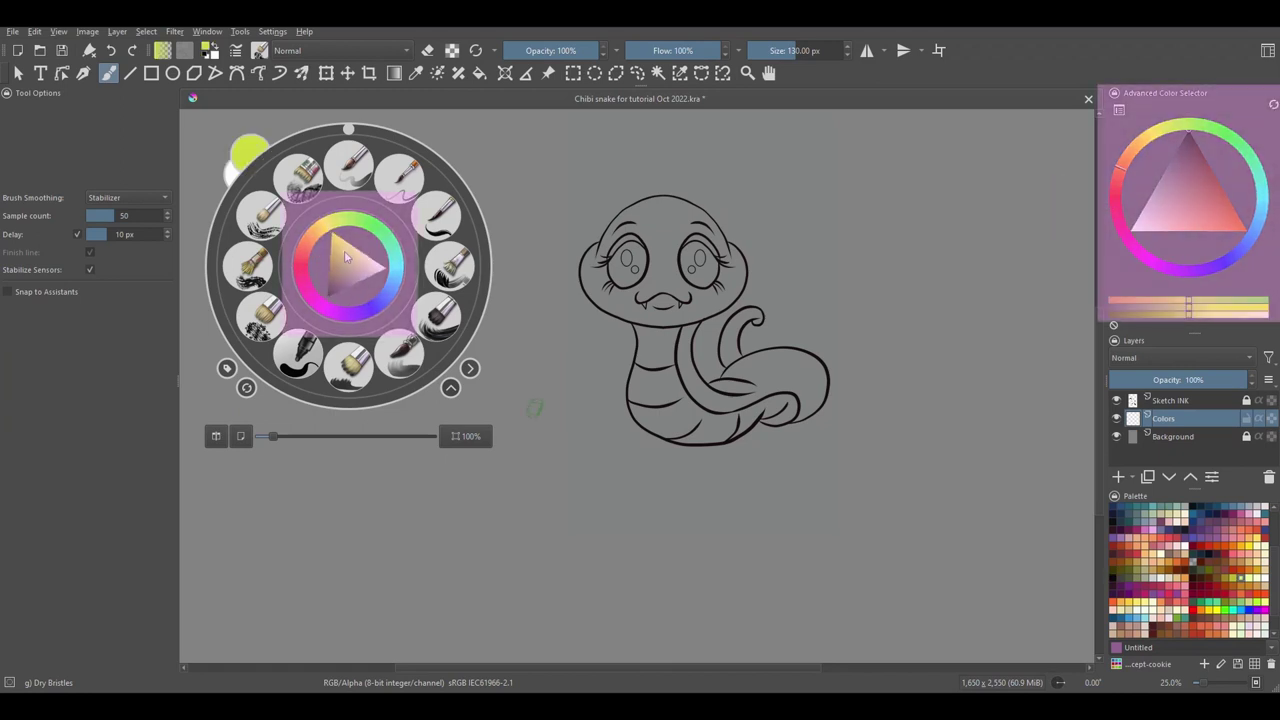
left_click(335, 240)
left_click(340, 270)
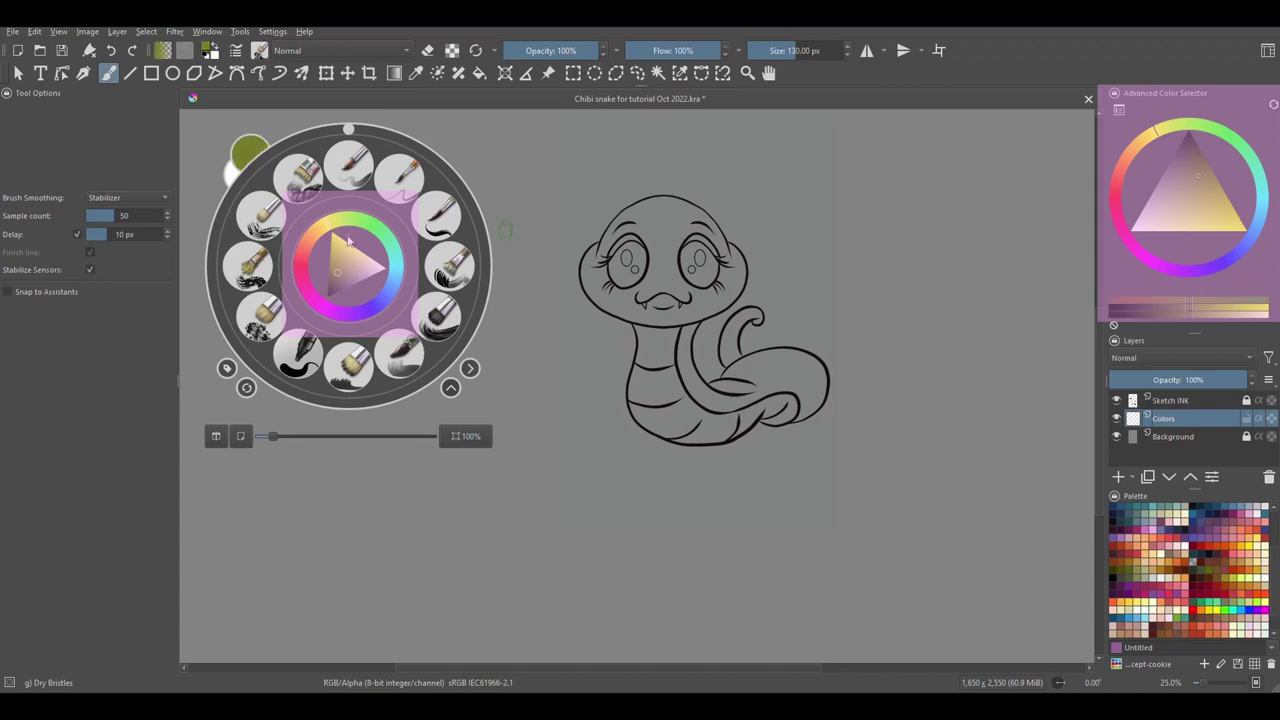
left_click(362, 258)
left_click(338, 275)
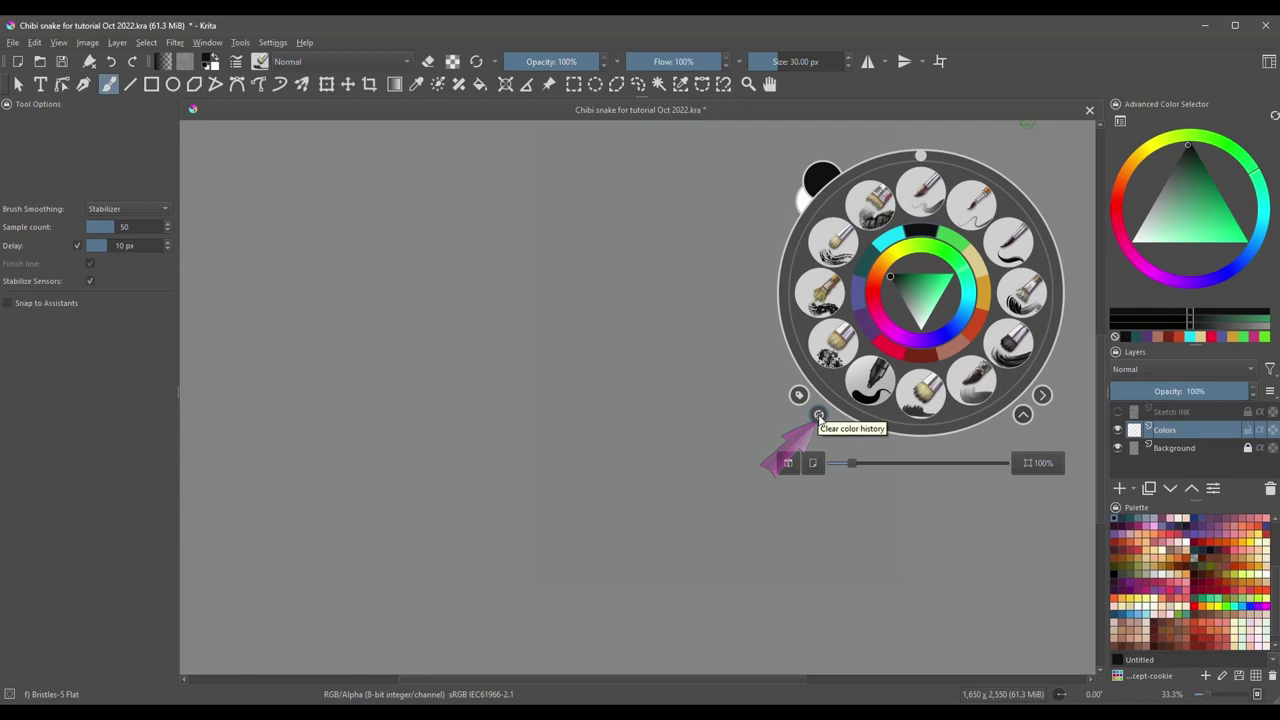
Clear the pop-up palette's colour history ring using the button at its lower left.
left_click(818, 416)
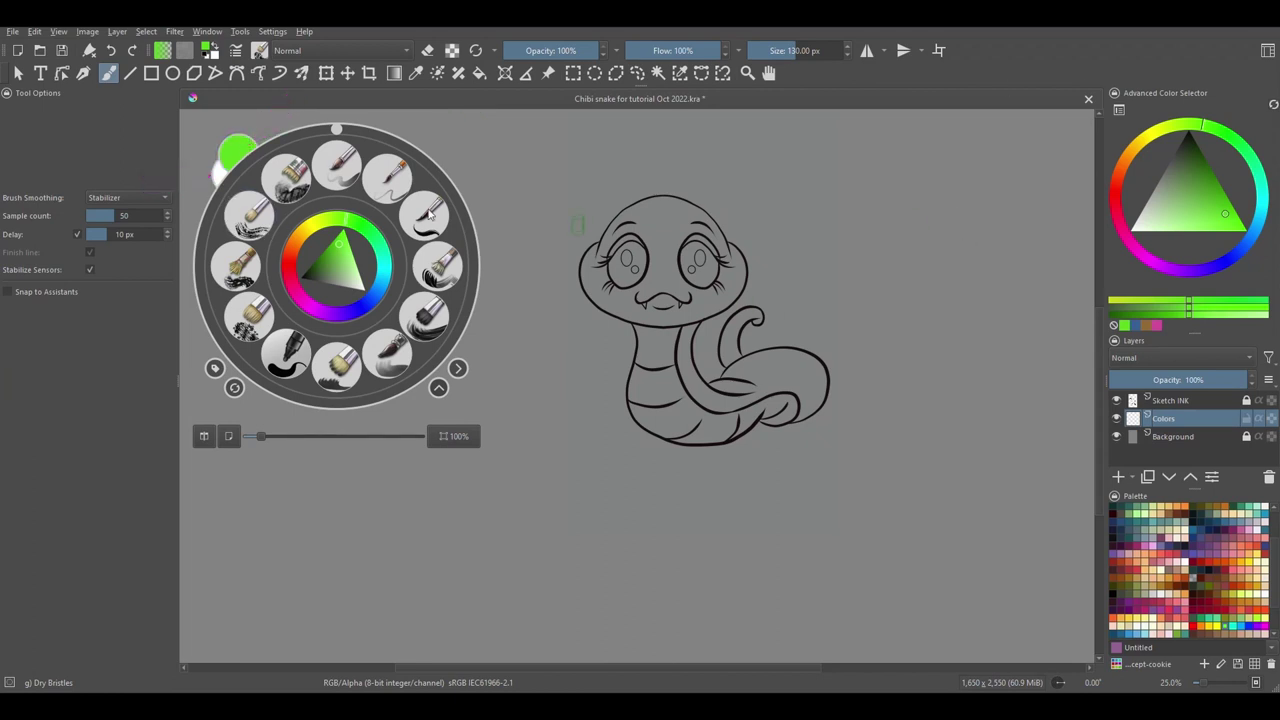
Swap foreground and background colours three times to end with green in front, then zoom the snake to 39%.
left_click(236, 156)
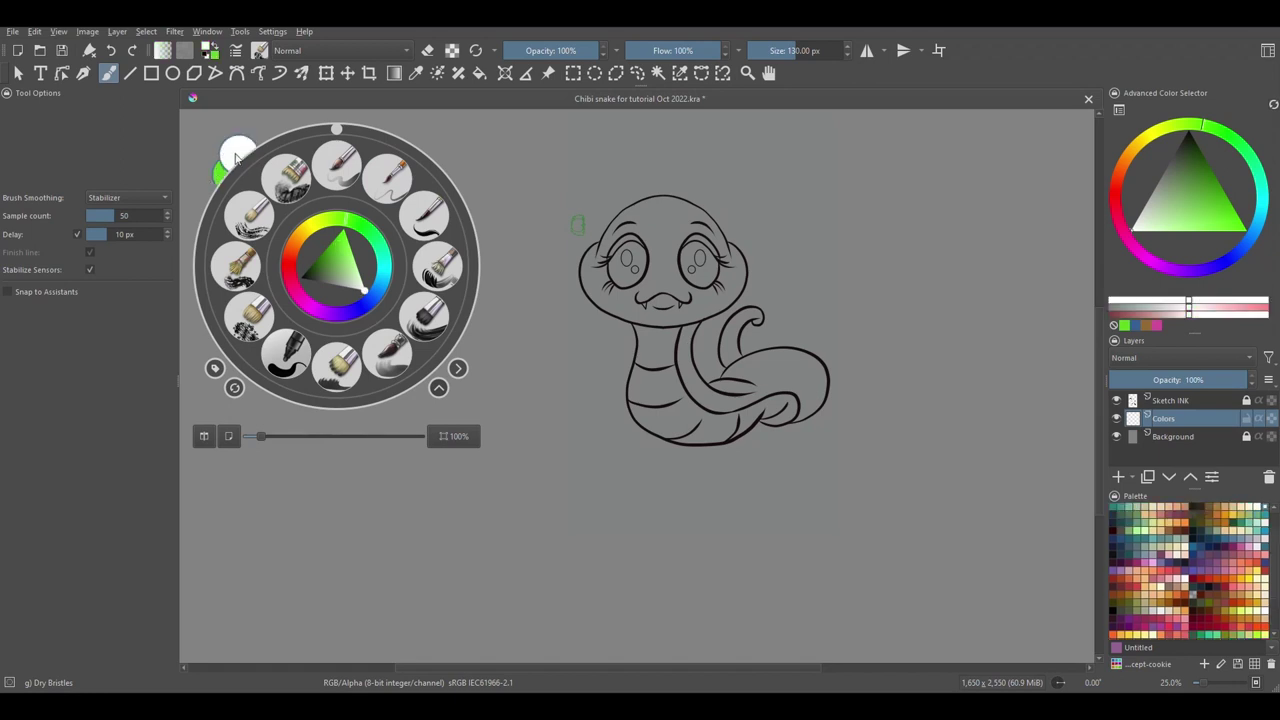
key("x")
key("x")
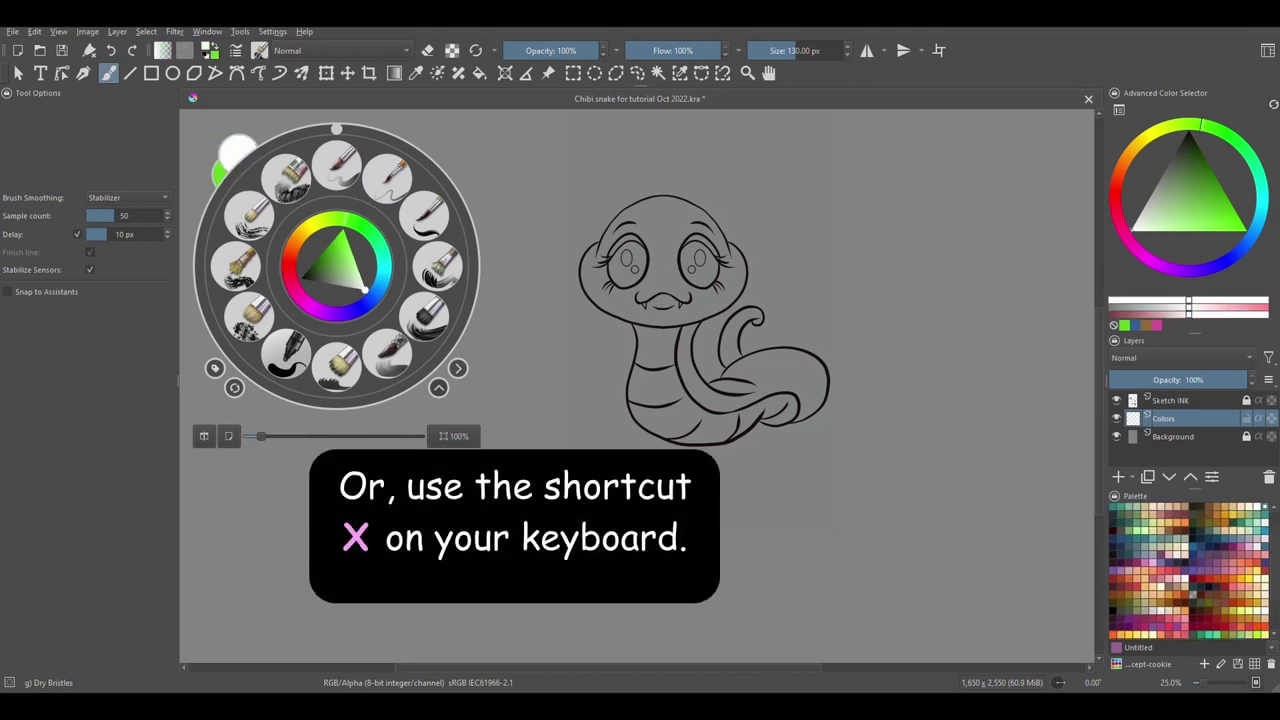
key("x")
key("x")
key("x")
key("x")
key("x")
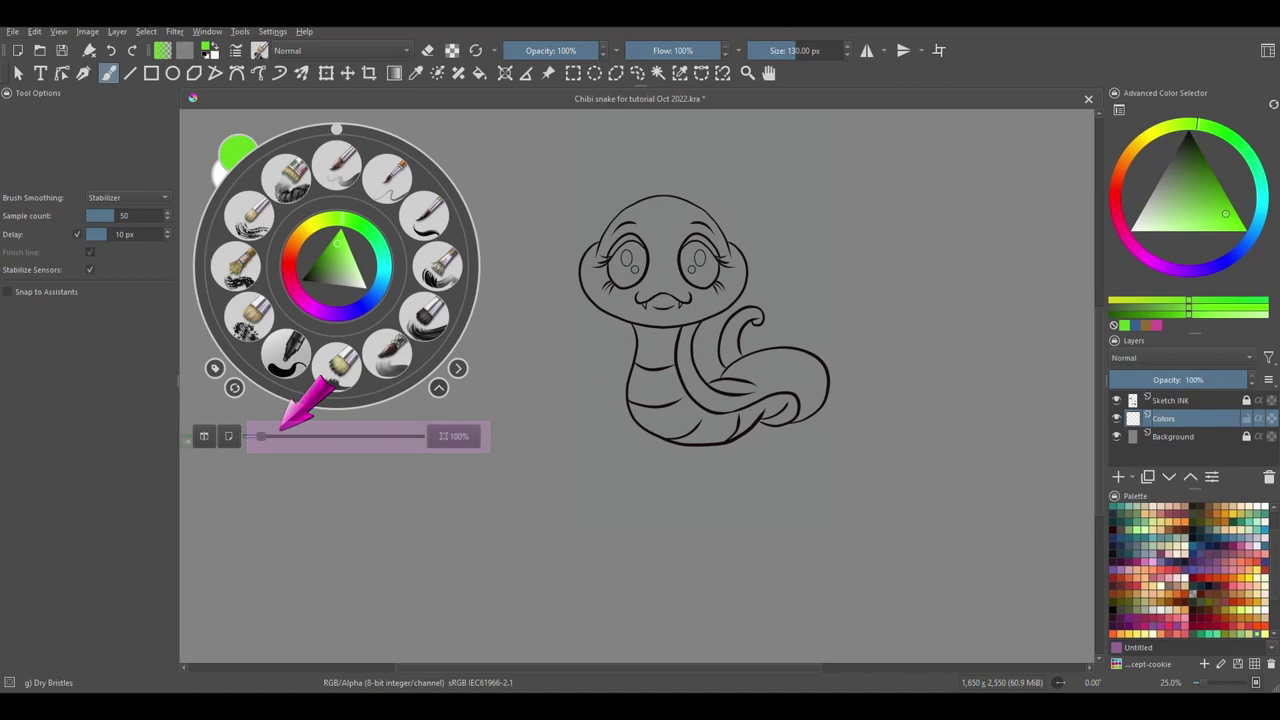
mouse_move(265, 439)
left_mouse_down()
mouse_move(379, 437)
mouse_move(277, 446)
left_mouse_up()
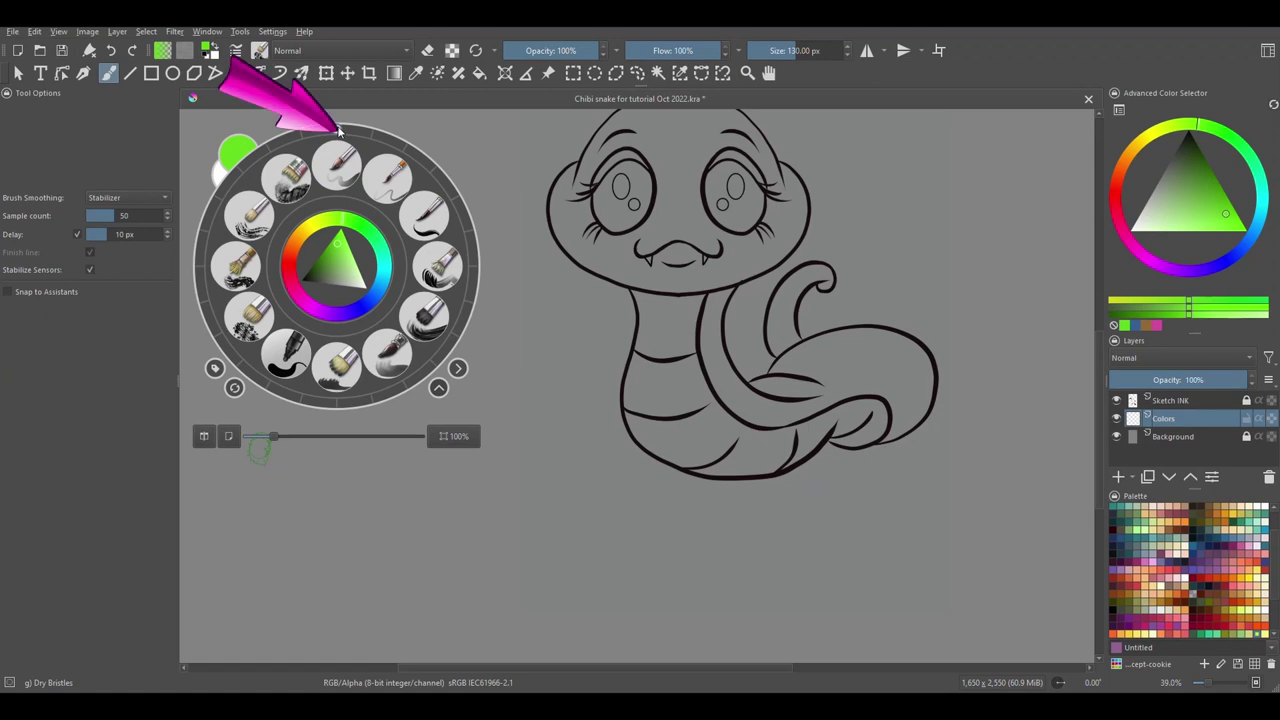
left_click_drag(338, 130, 476, 253)
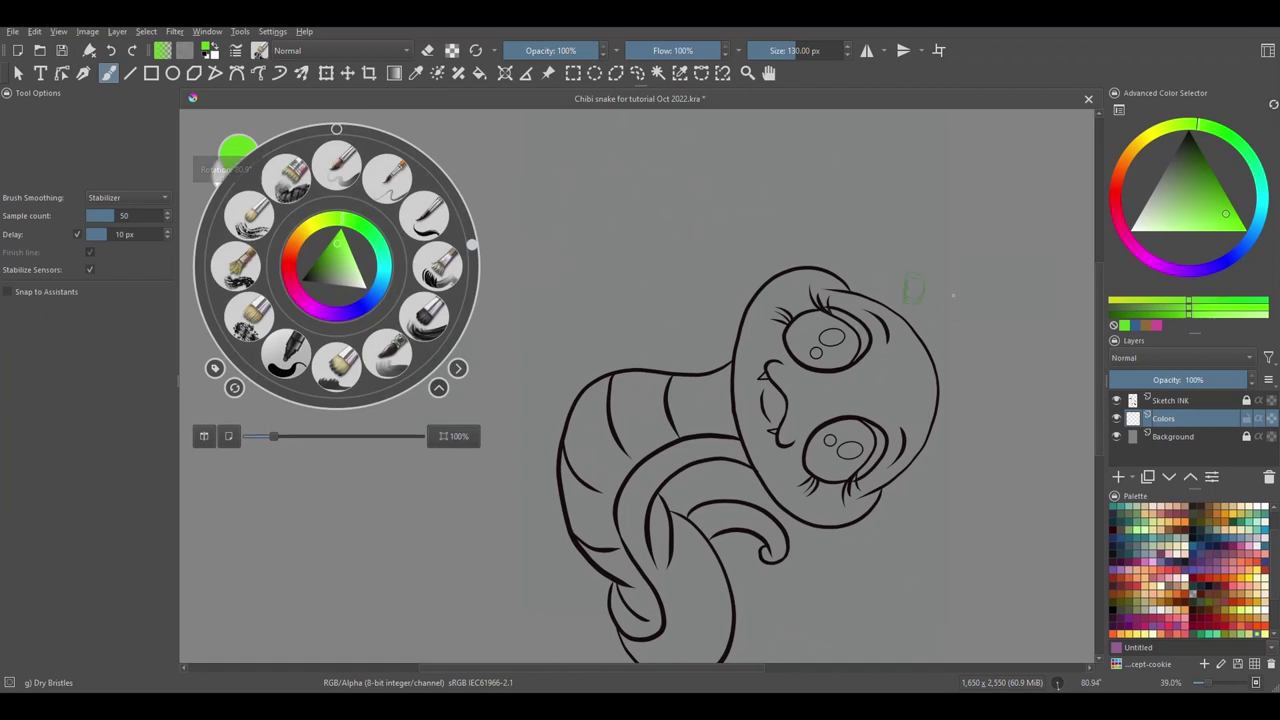
left_click_drag(472, 247, 335, 135)
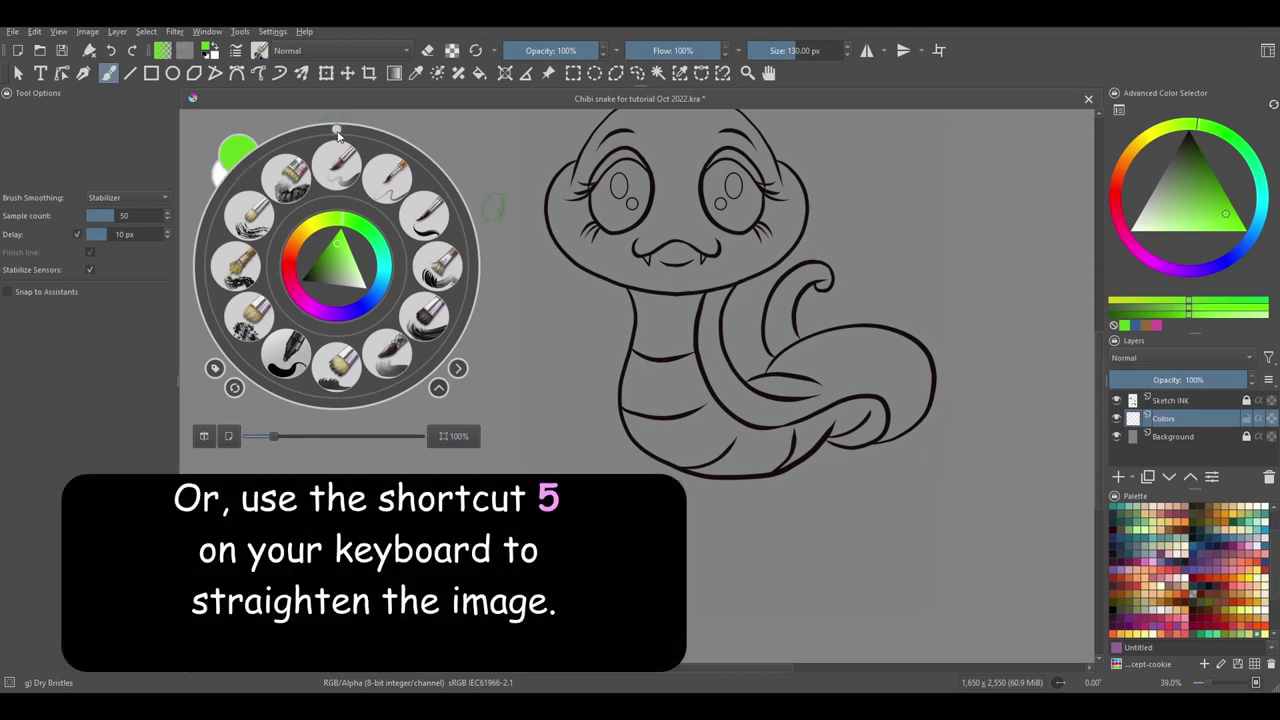
left_click_drag(336, 130, 466, 313)
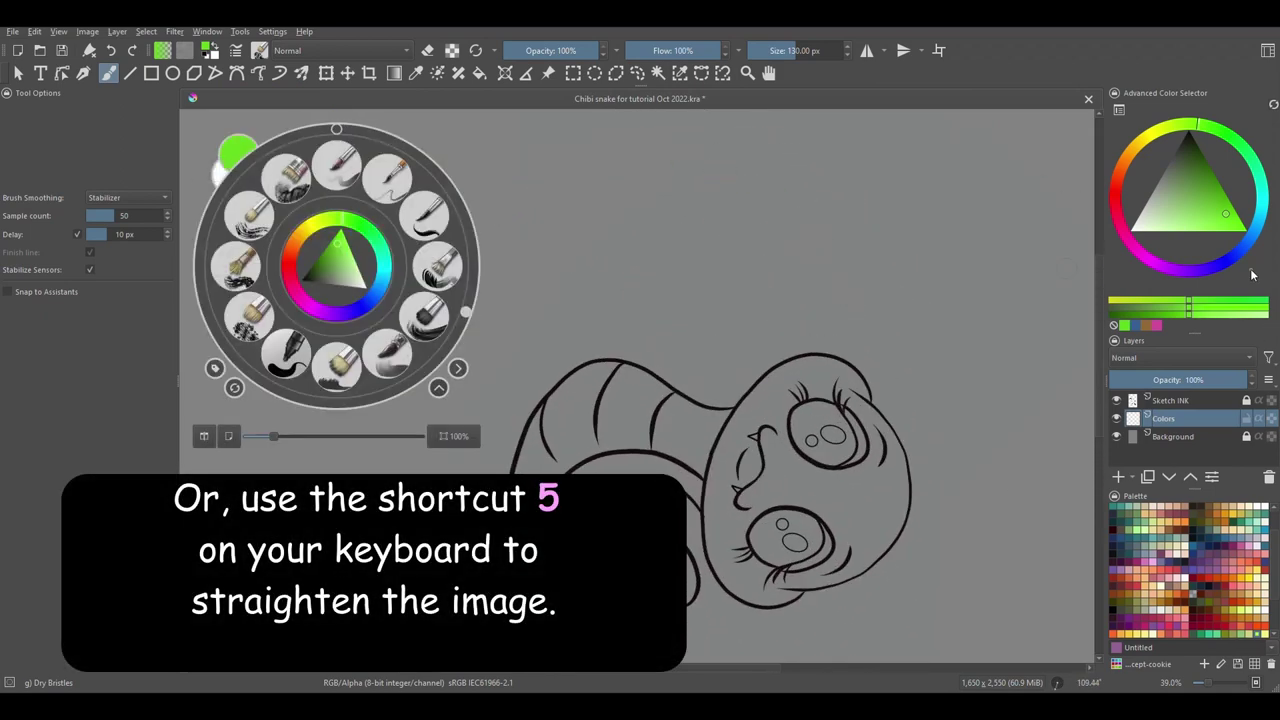
key("5")
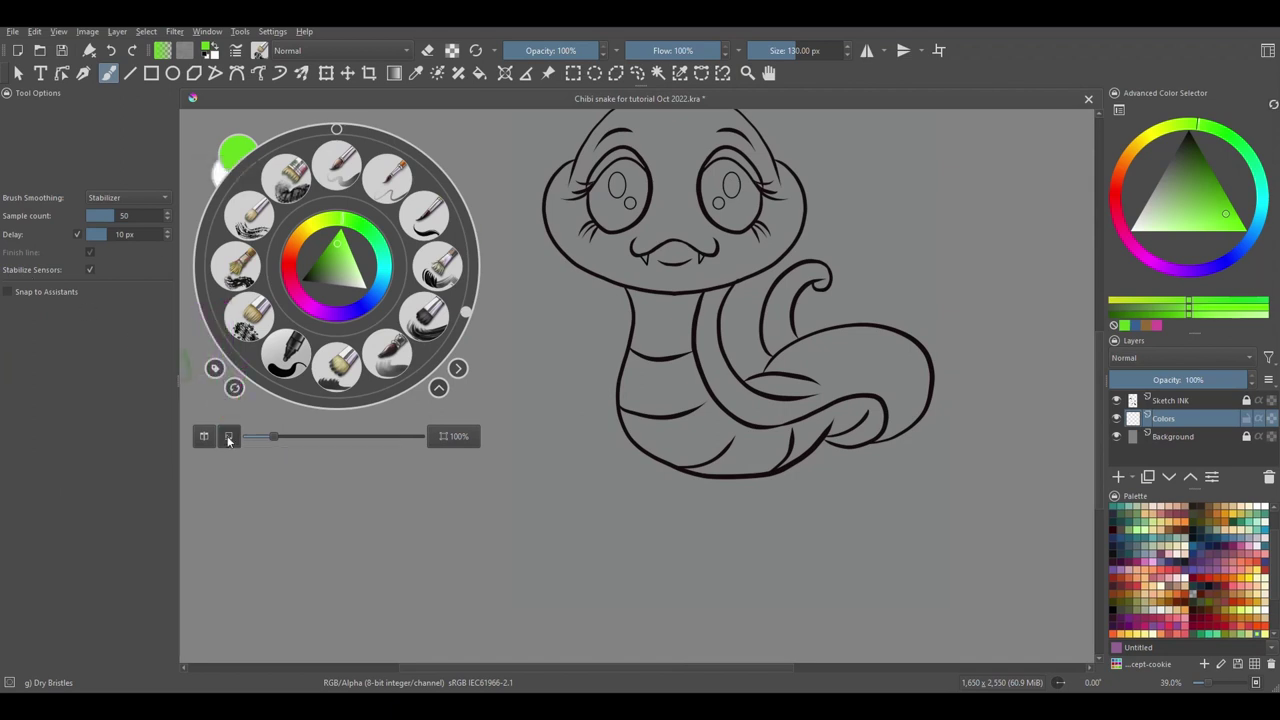
left_click(228, 438)
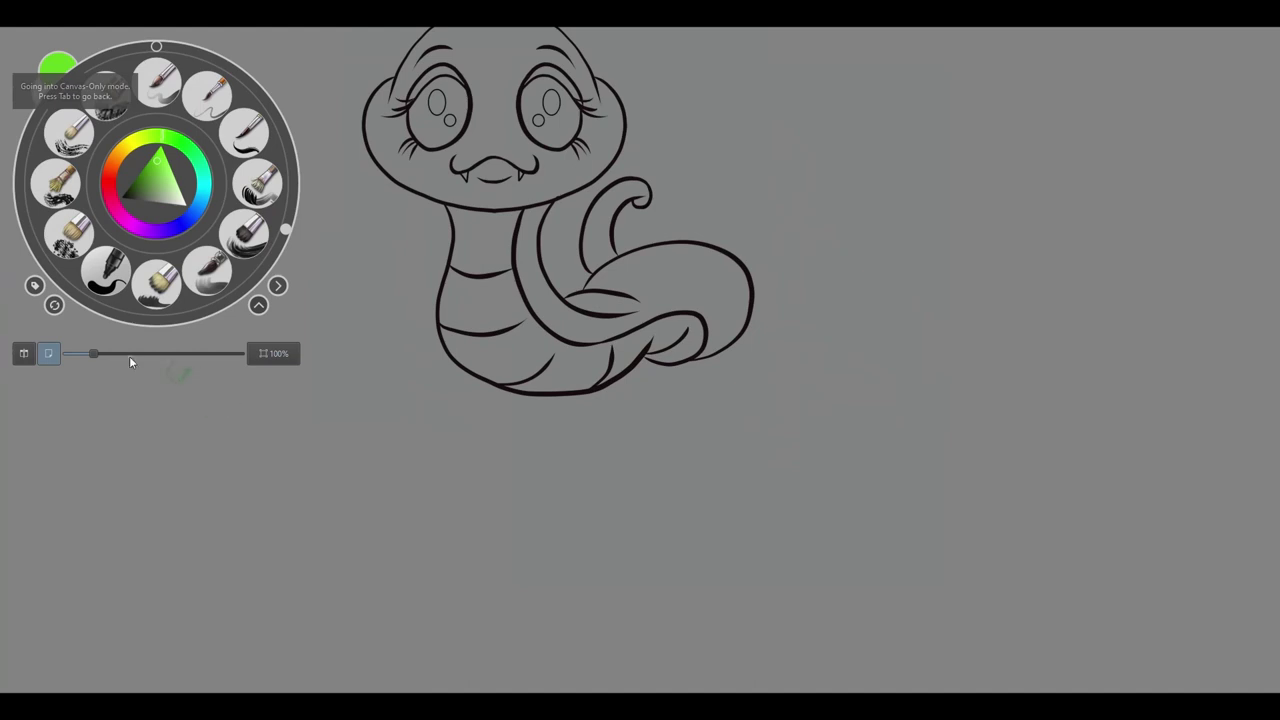
left_click(48, 353)
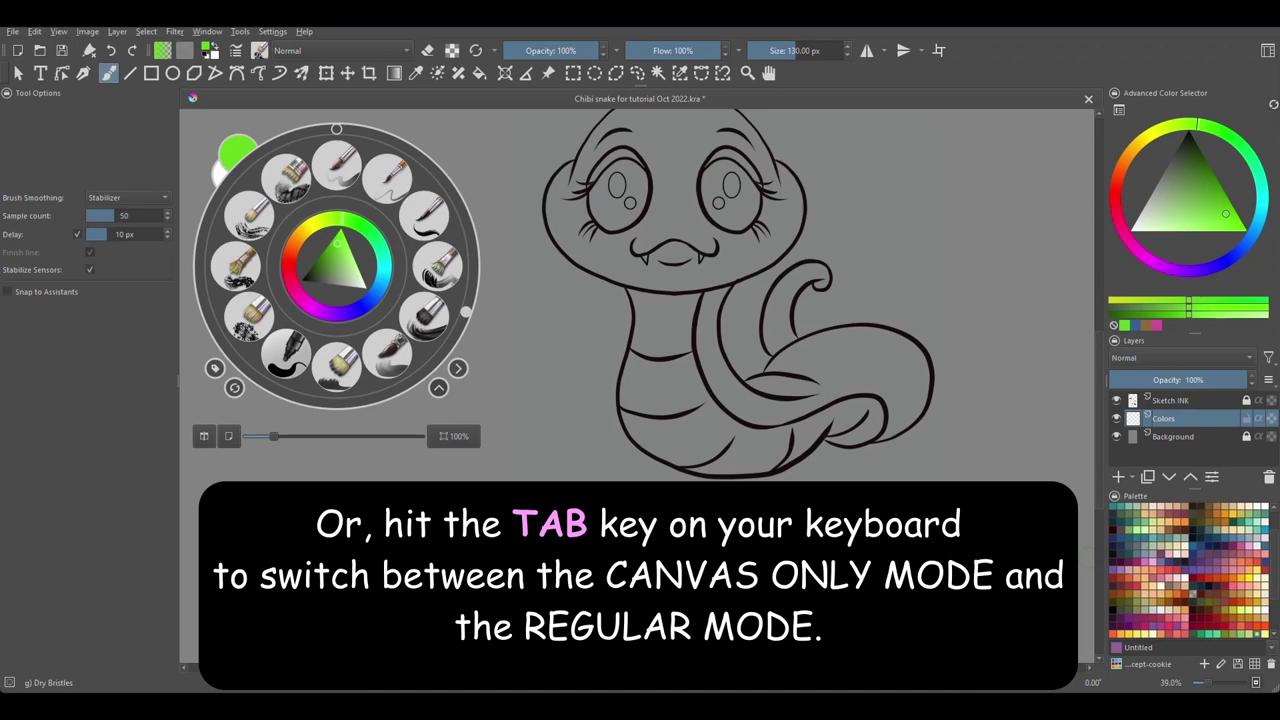
key("Tab")
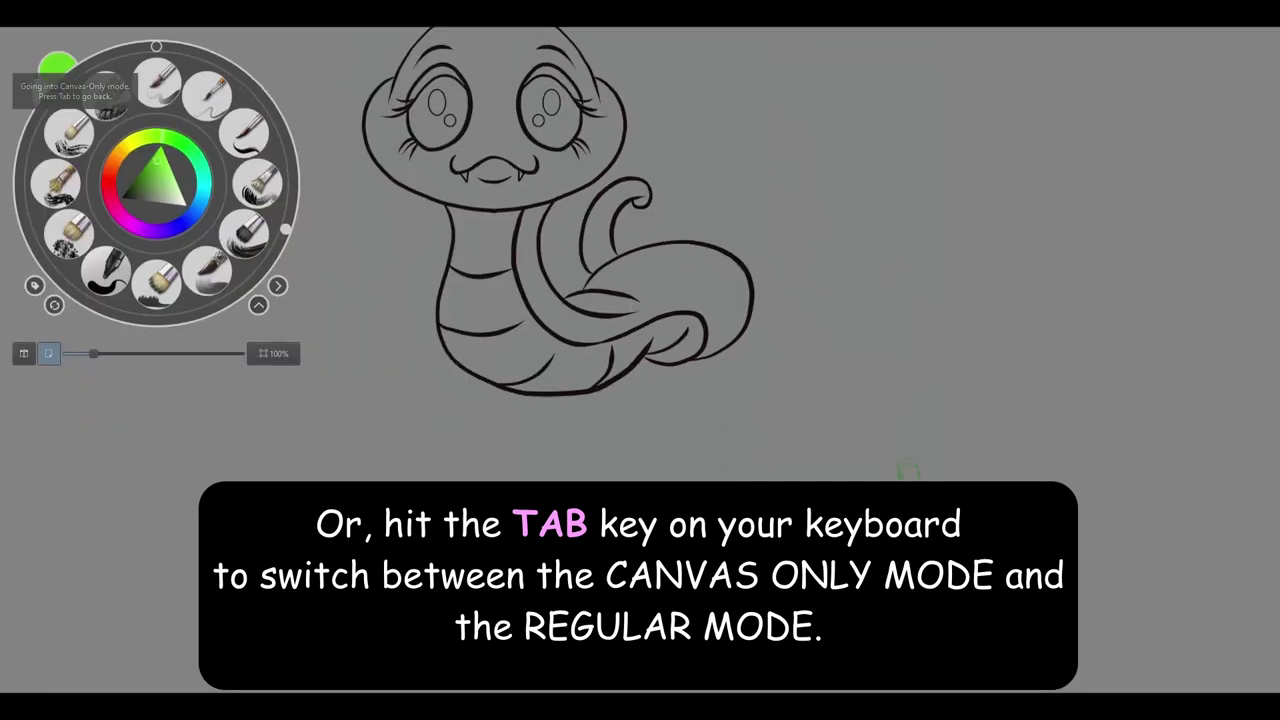
key("Tab")
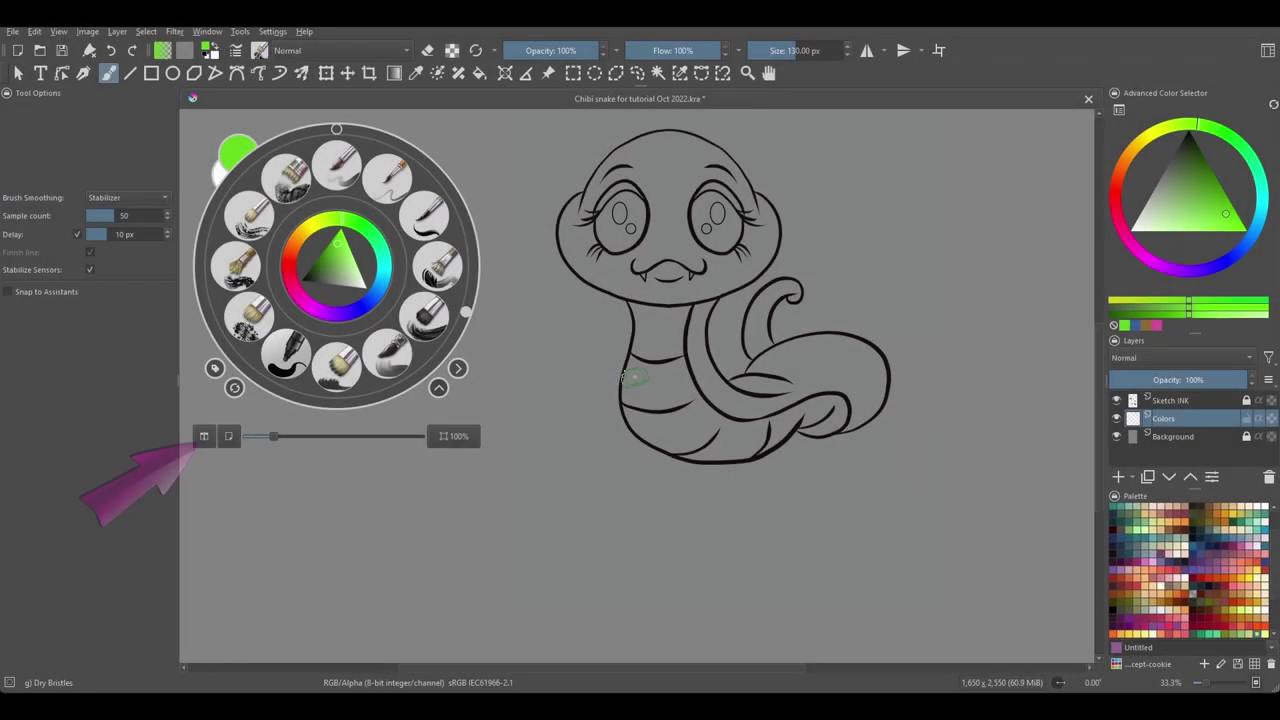
left_click(203, 438)
left_click(203, 438)
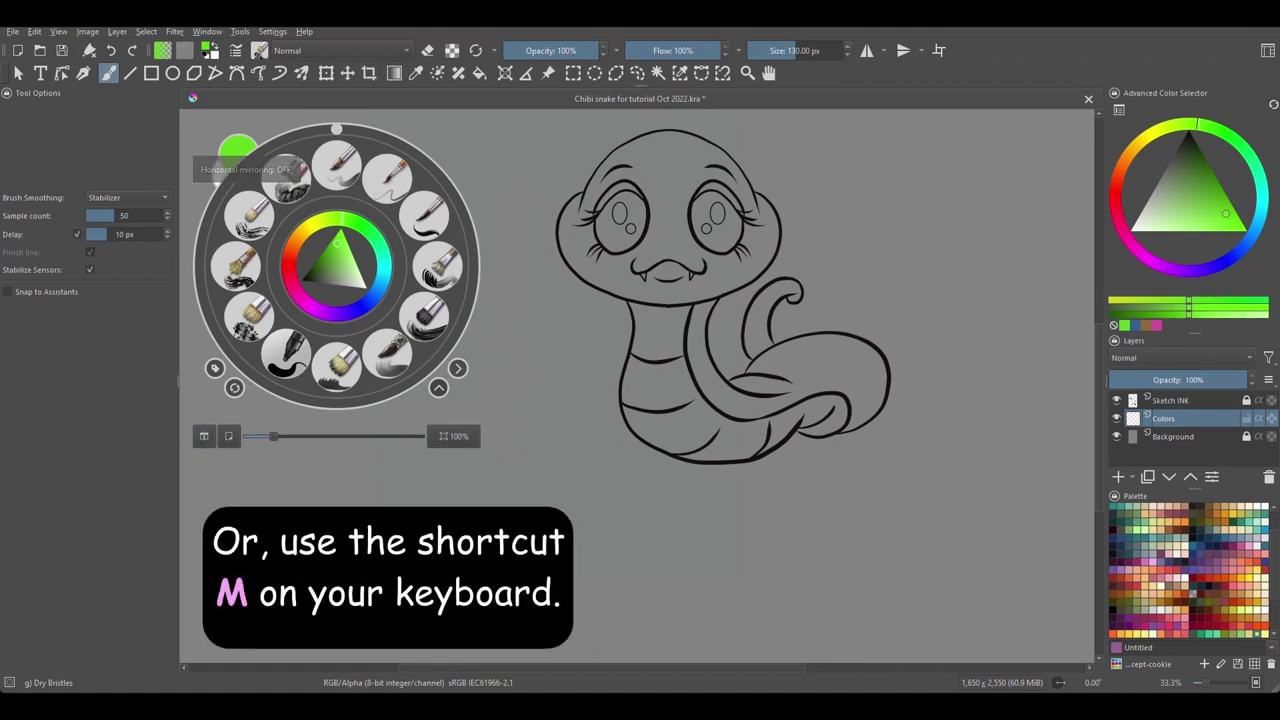
key("m")
key("m")
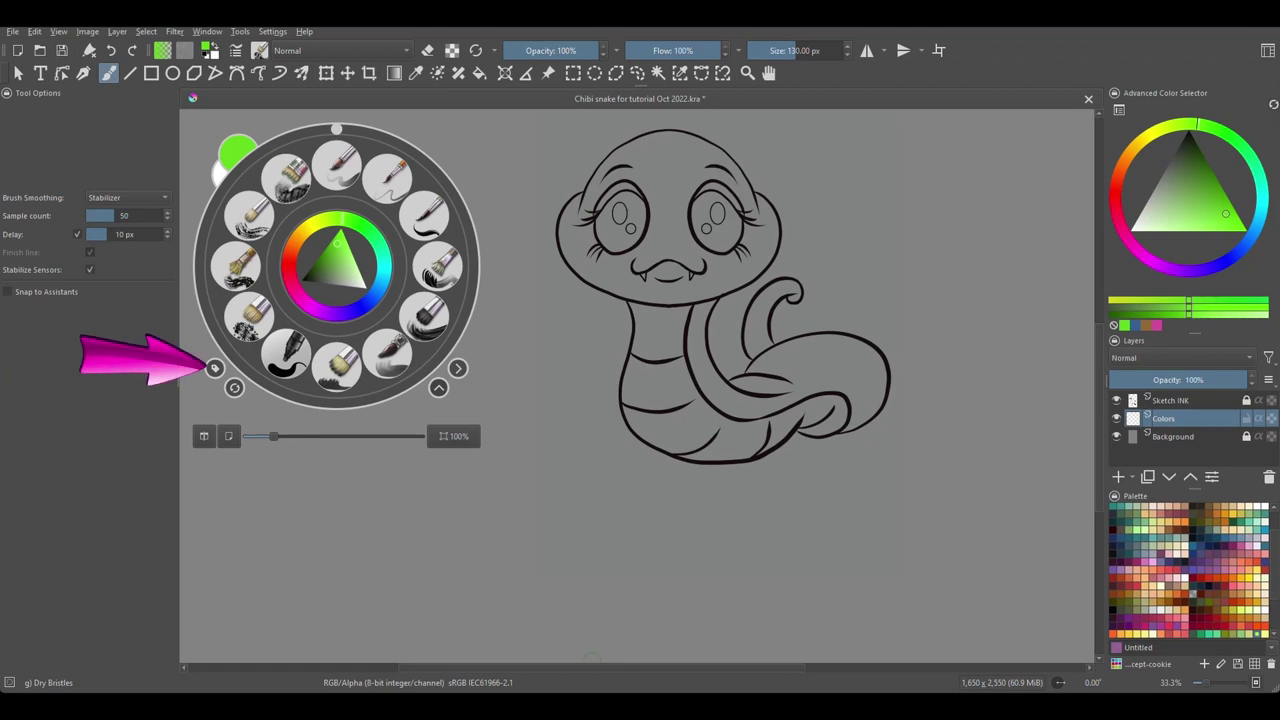
Filter the pop-up palette by the Digital, Paint and Sketch tags, settling on Paint.
left_click(214, 369)
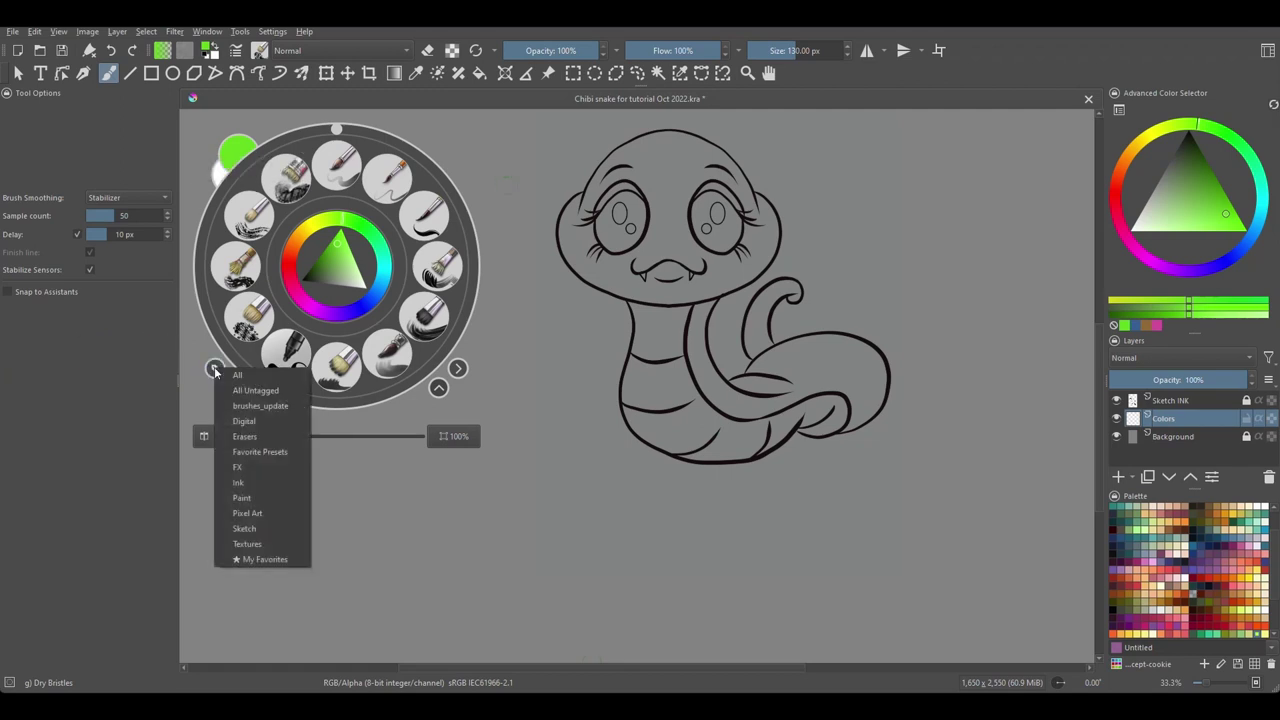
left_click(244, 422)
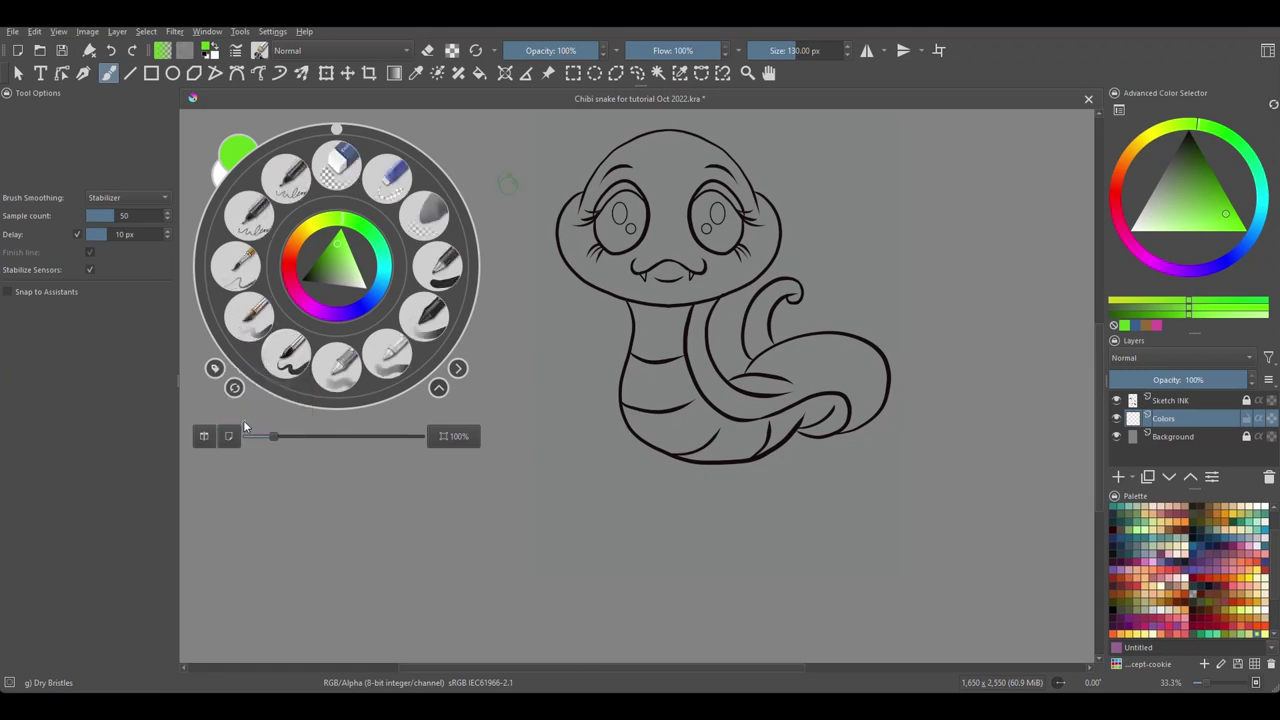
left_click(214, 369)
left_click(244, 503)
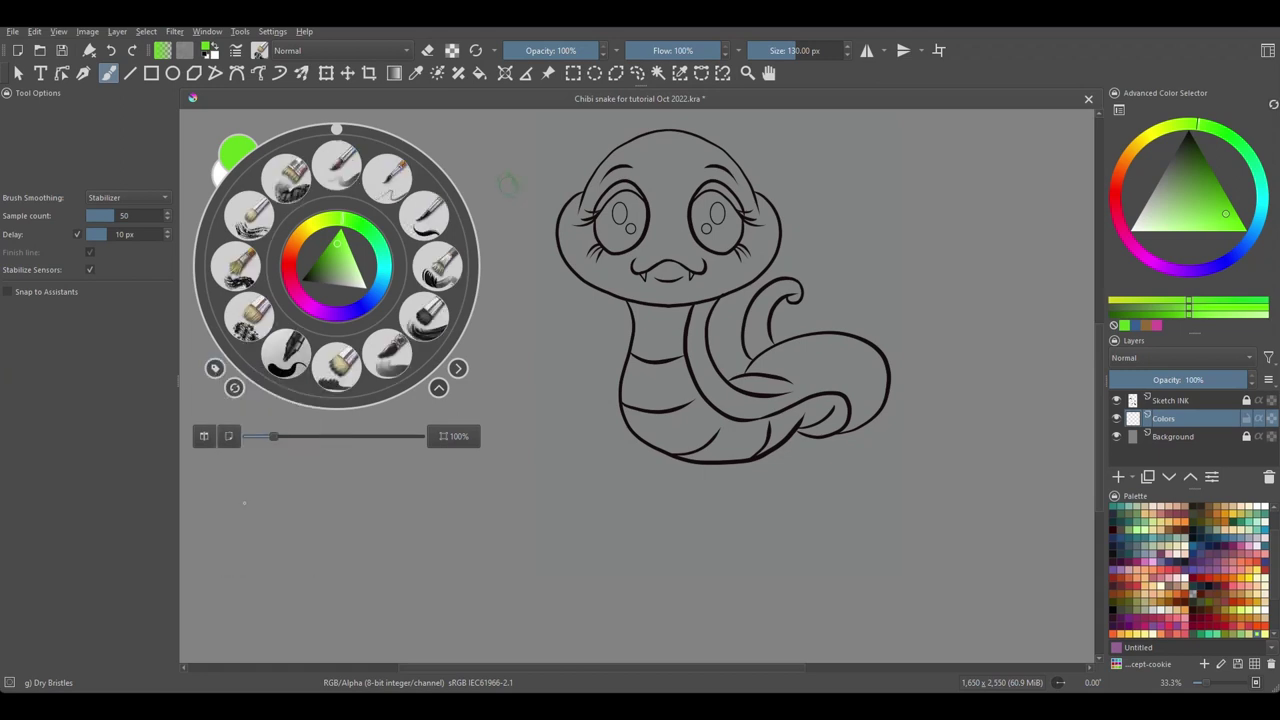
left_click(213, 369)
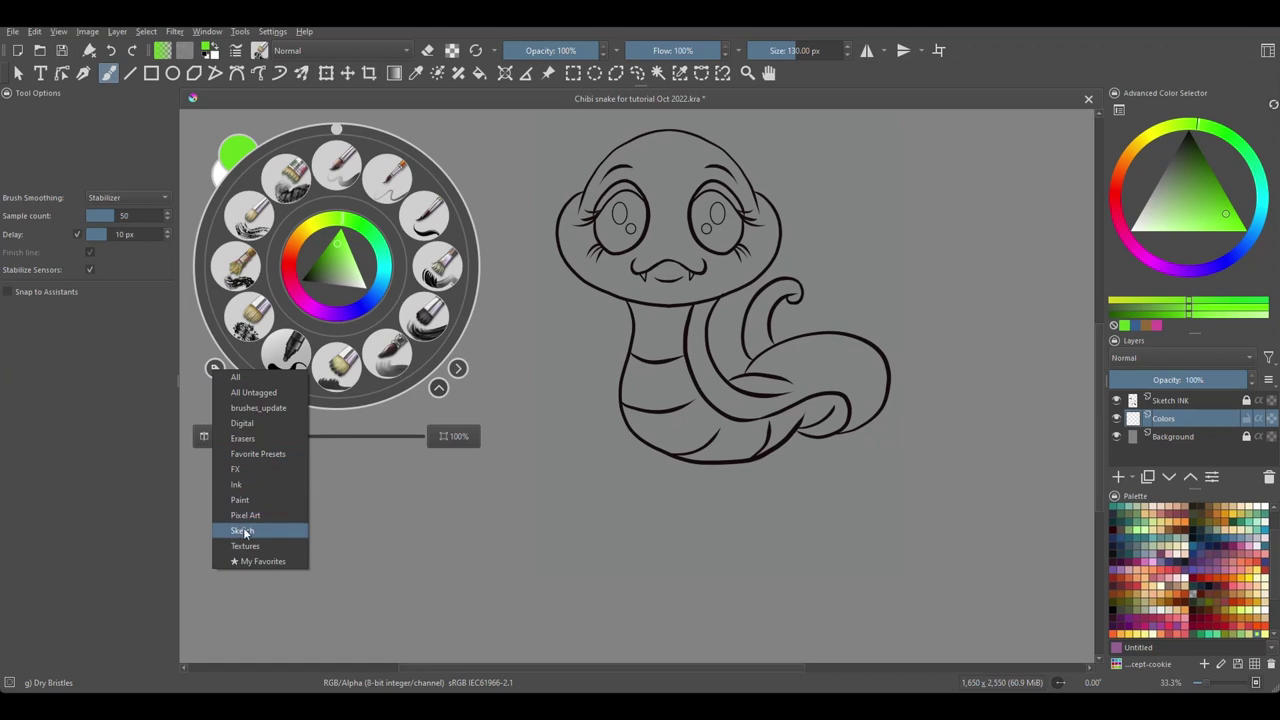
left_click(244, 531)
left_click(210, 367)
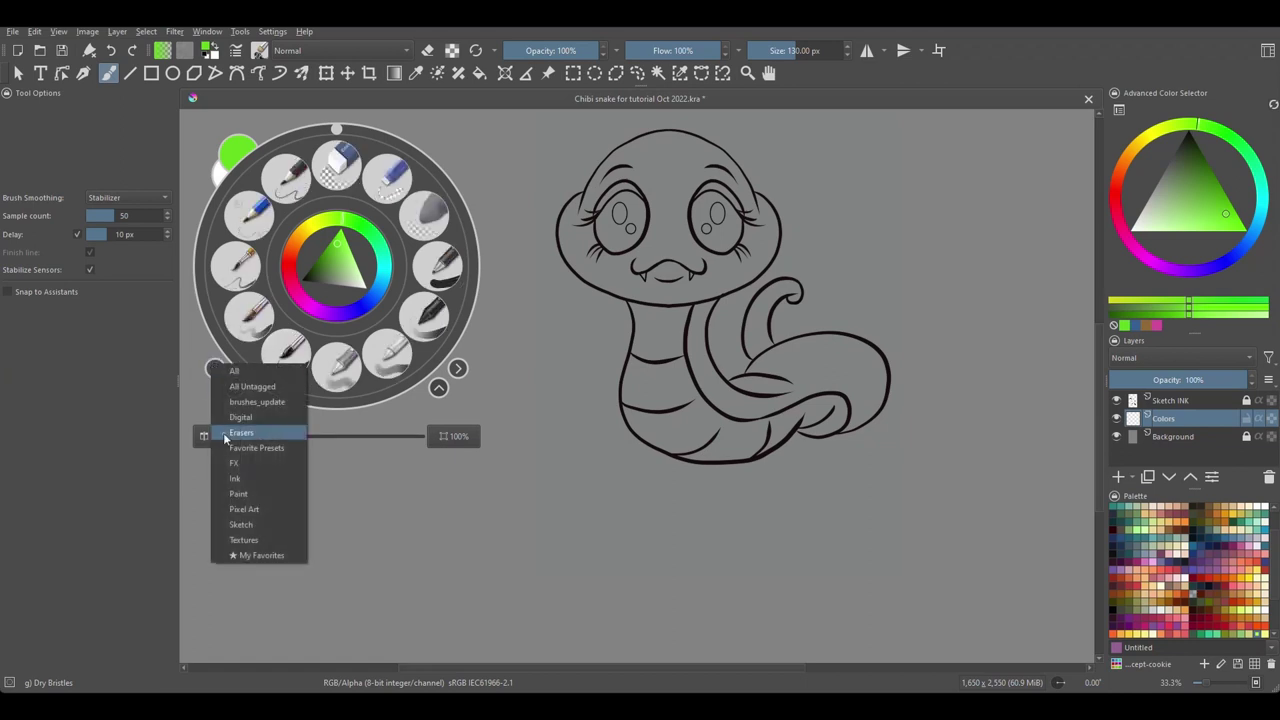
left_click(238, 495)
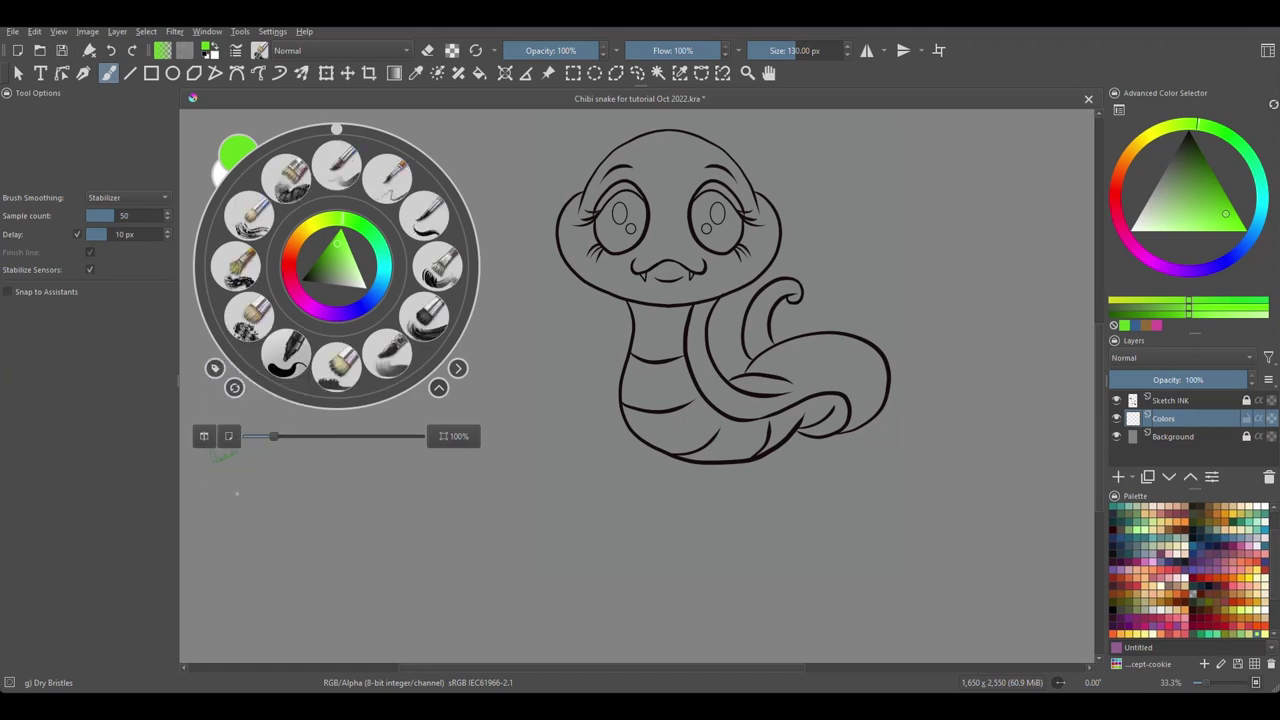
Hide and restore the palette's zoom strip, then show the Dry Bristles brush HUD beside it.
left_click(438, 388)
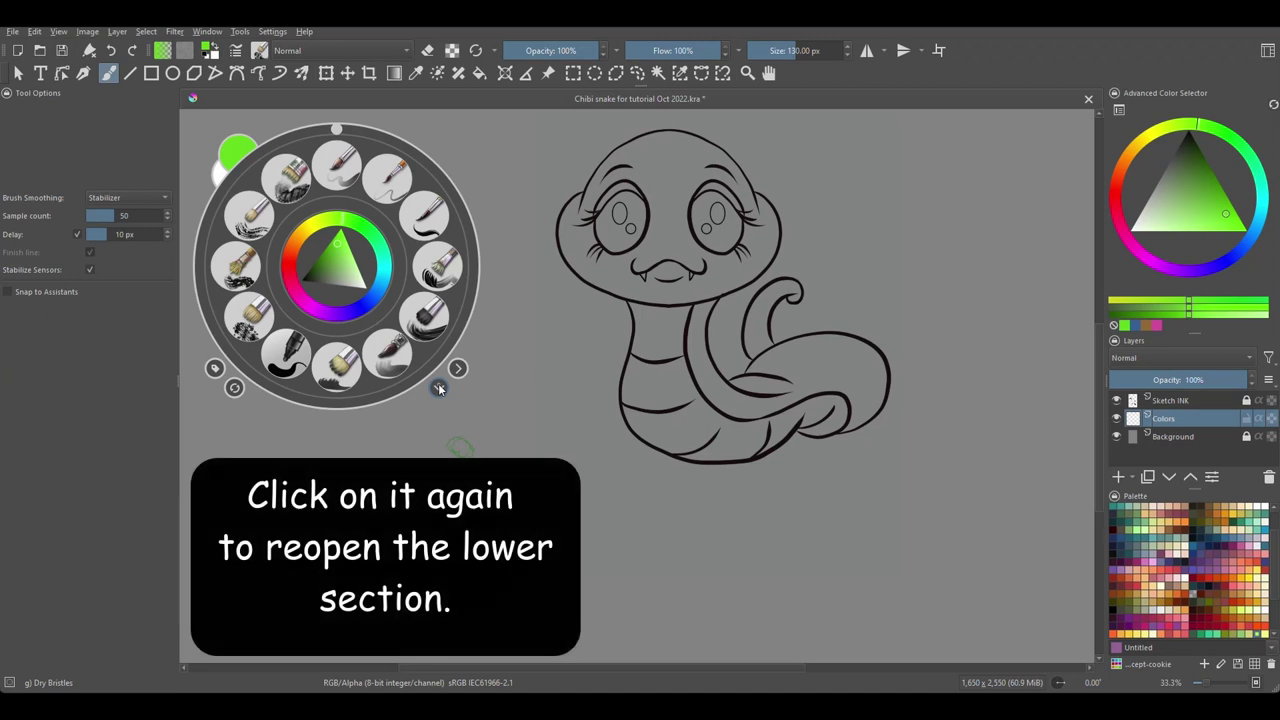
left_click(438, 388)
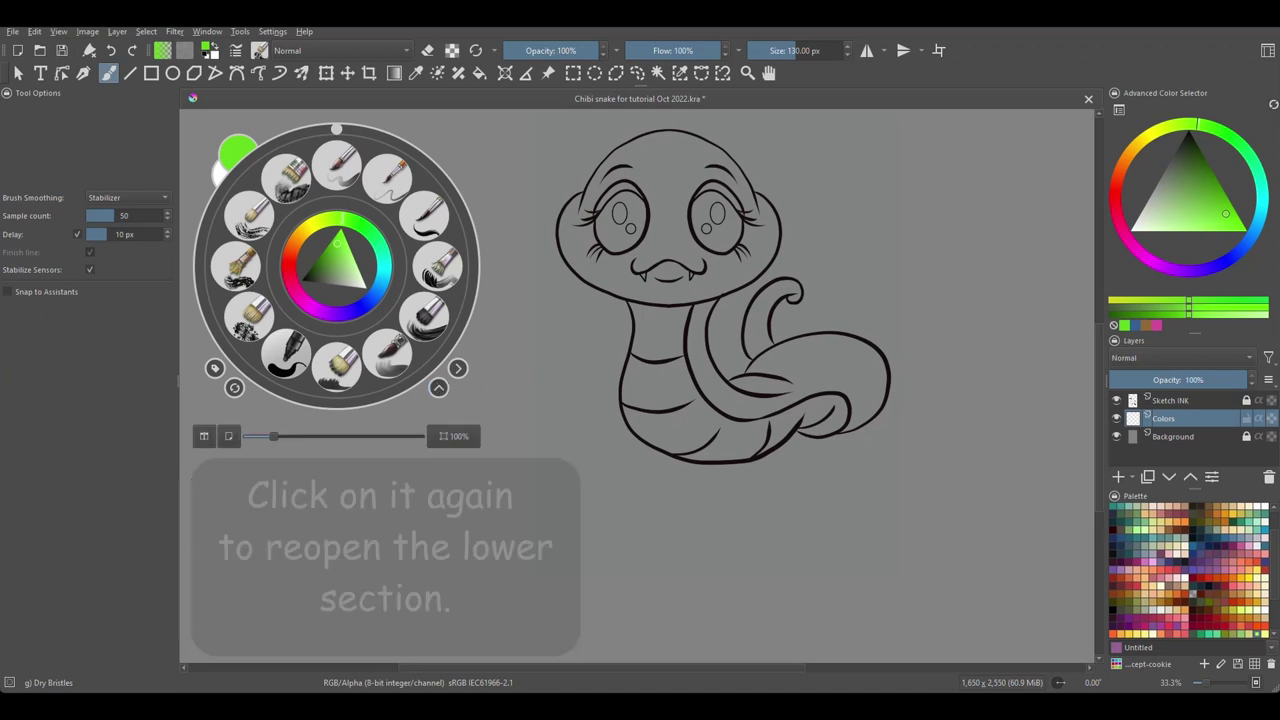
left_click(457, 368)
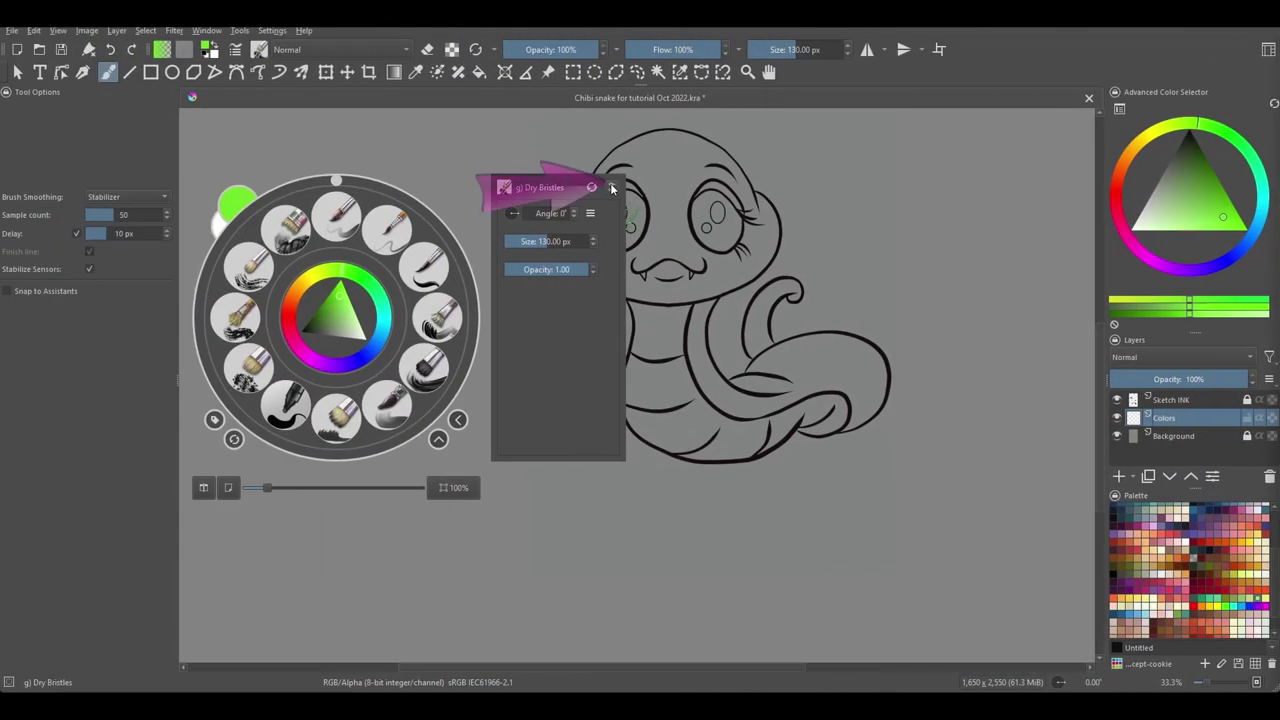
Bring up the brush HUD property configuration and review its available and current properties.
left_click(612, 188)
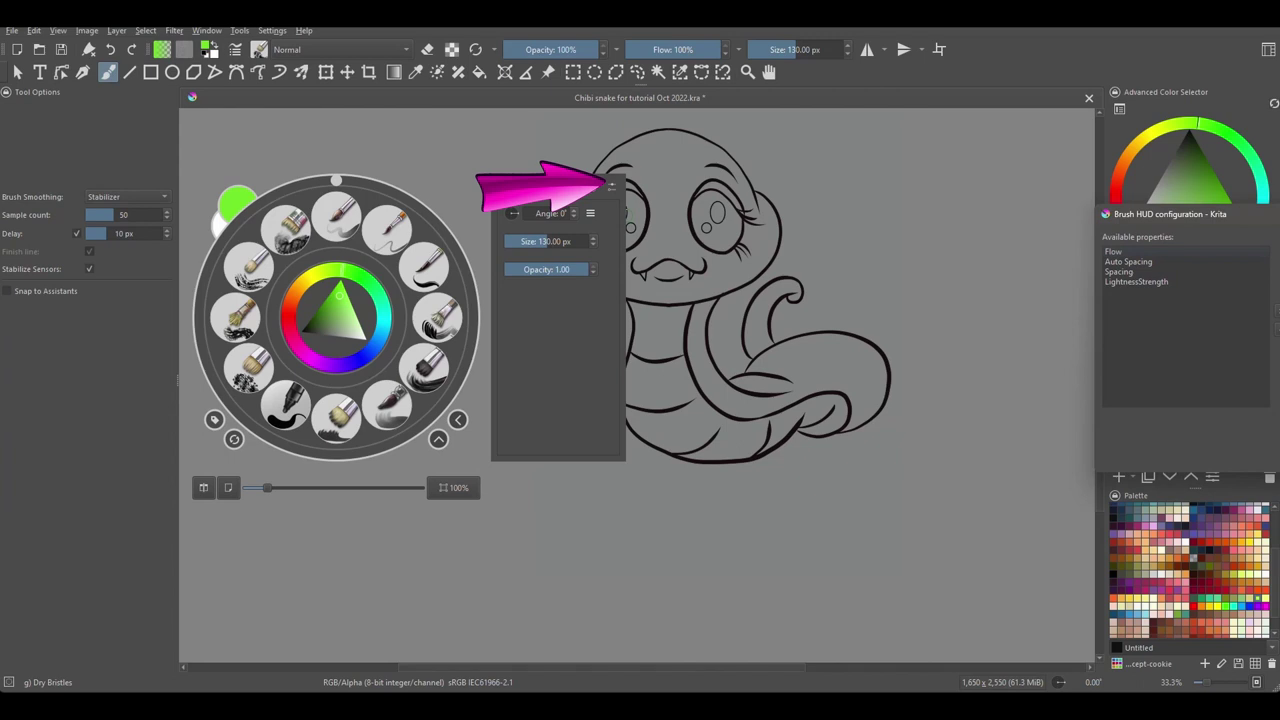
left_click_drag(1255, 214, 865, 200)
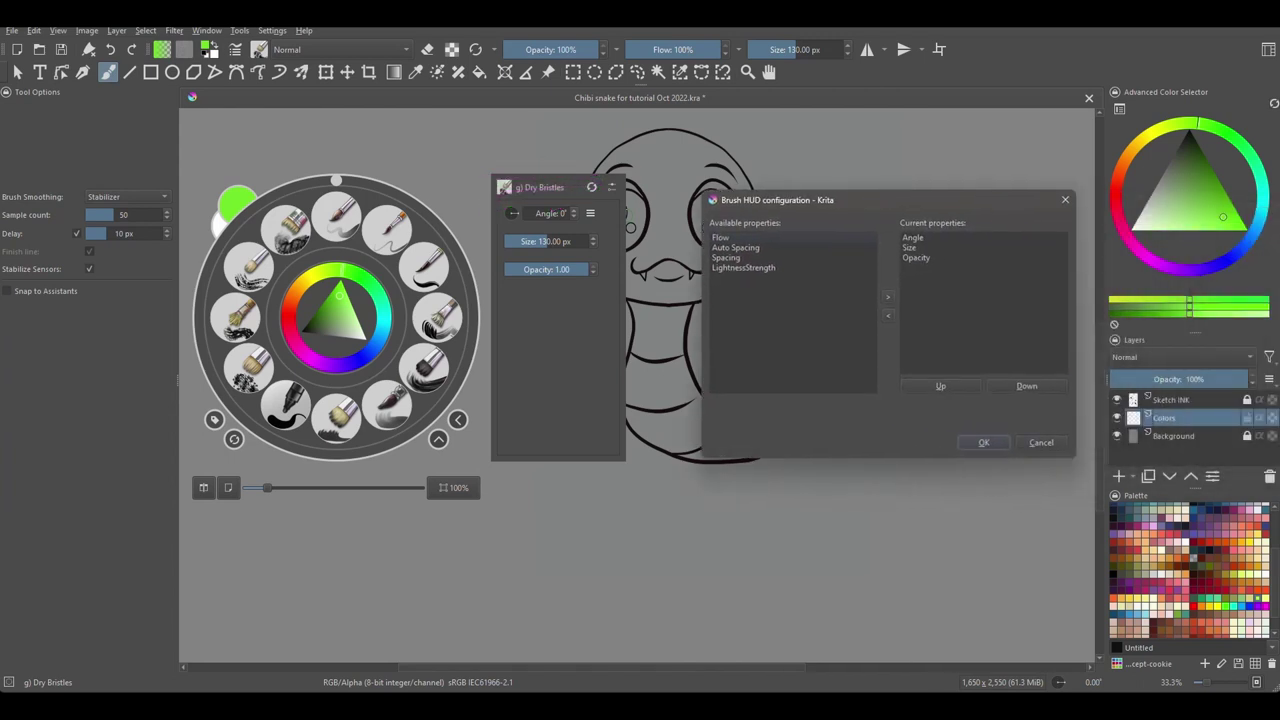
left_click(720, 238)
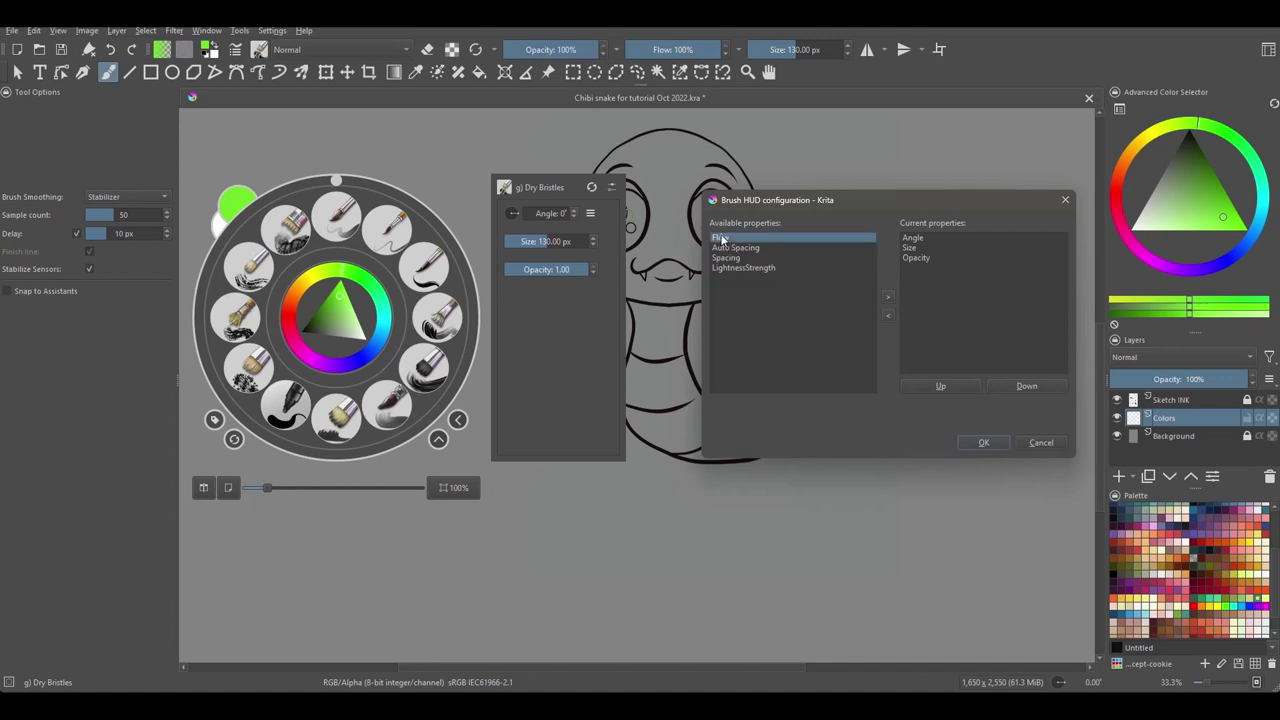
left_click(730, 248)
left_click(727, 258)
left_click(740, 268)
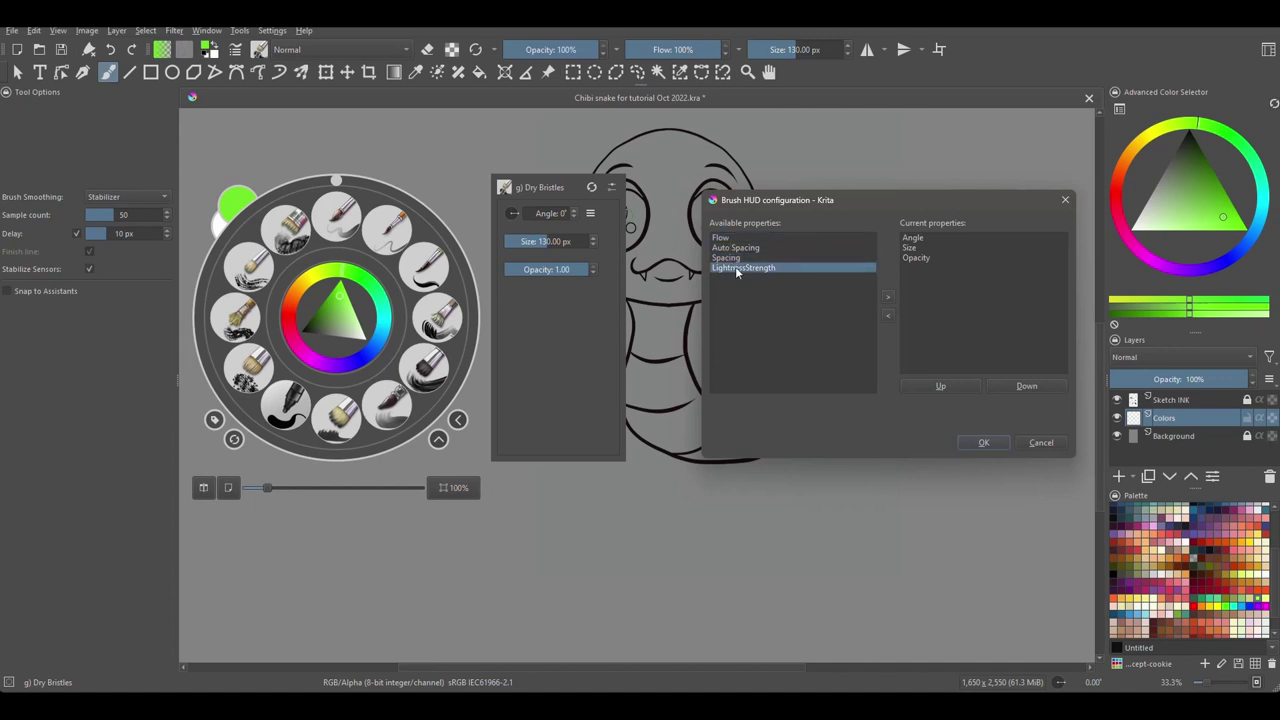
left_click(917, 238)
left_click(915, 248)
left_click(920, 258)
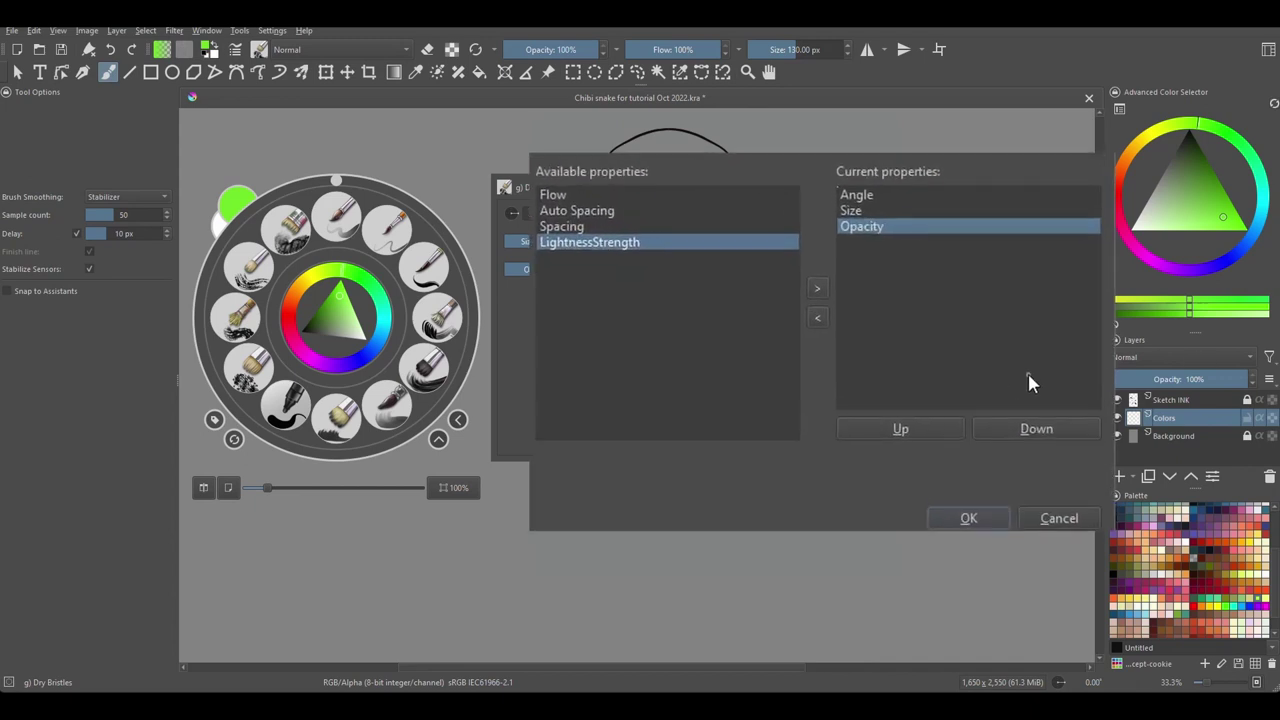
Add Flow, remove Angle, move Flow to the top of current properties, and apply.
left_click(240, 115)
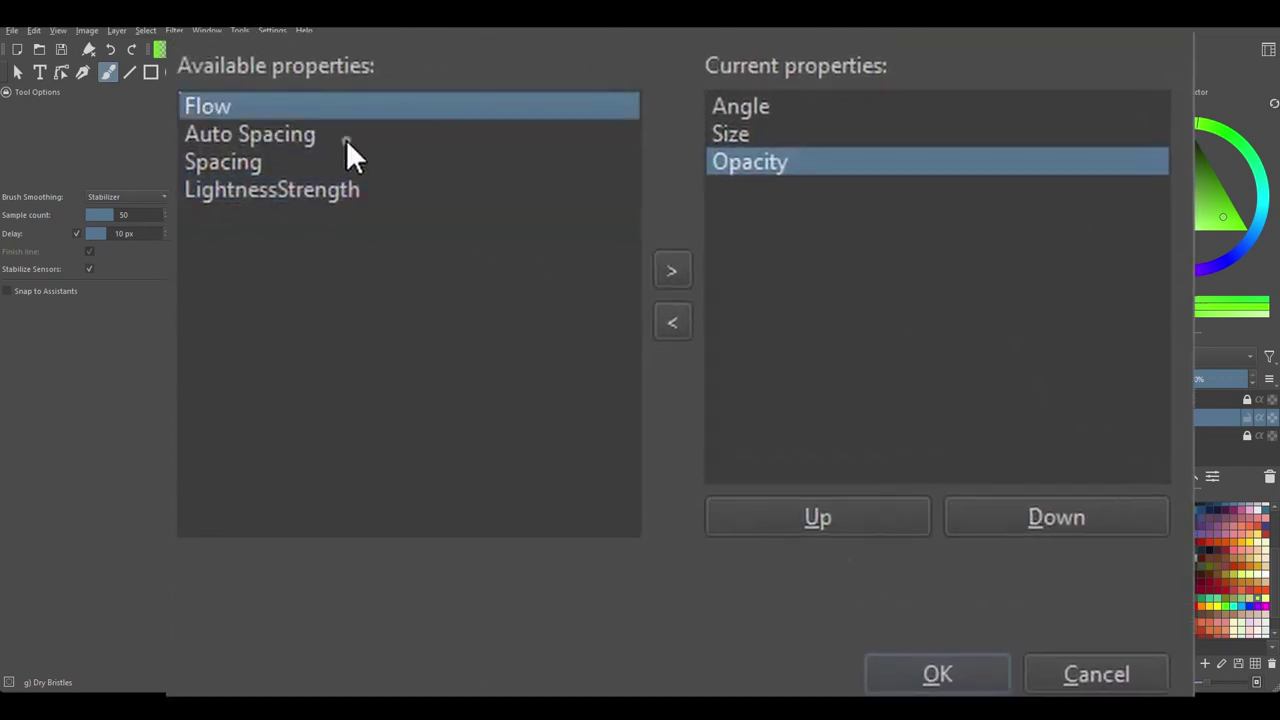
left_click(672, 270)
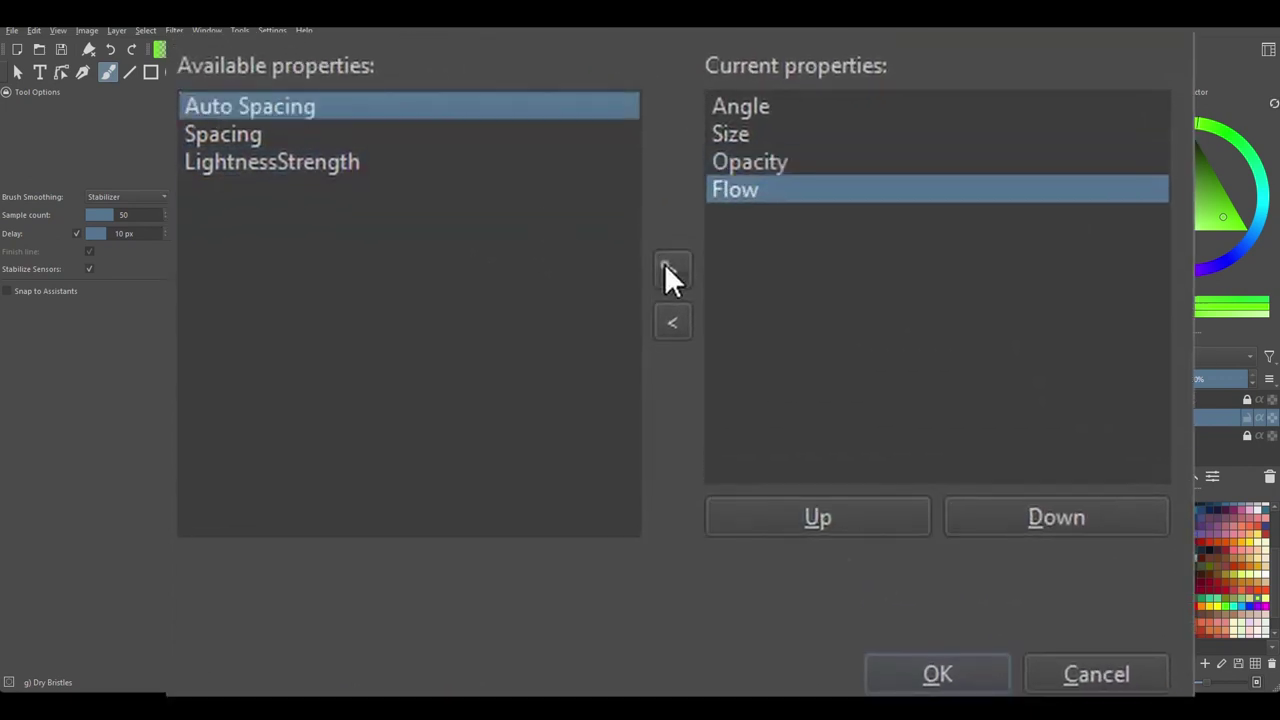
left_click(752, 108)
left_click(672, 320)
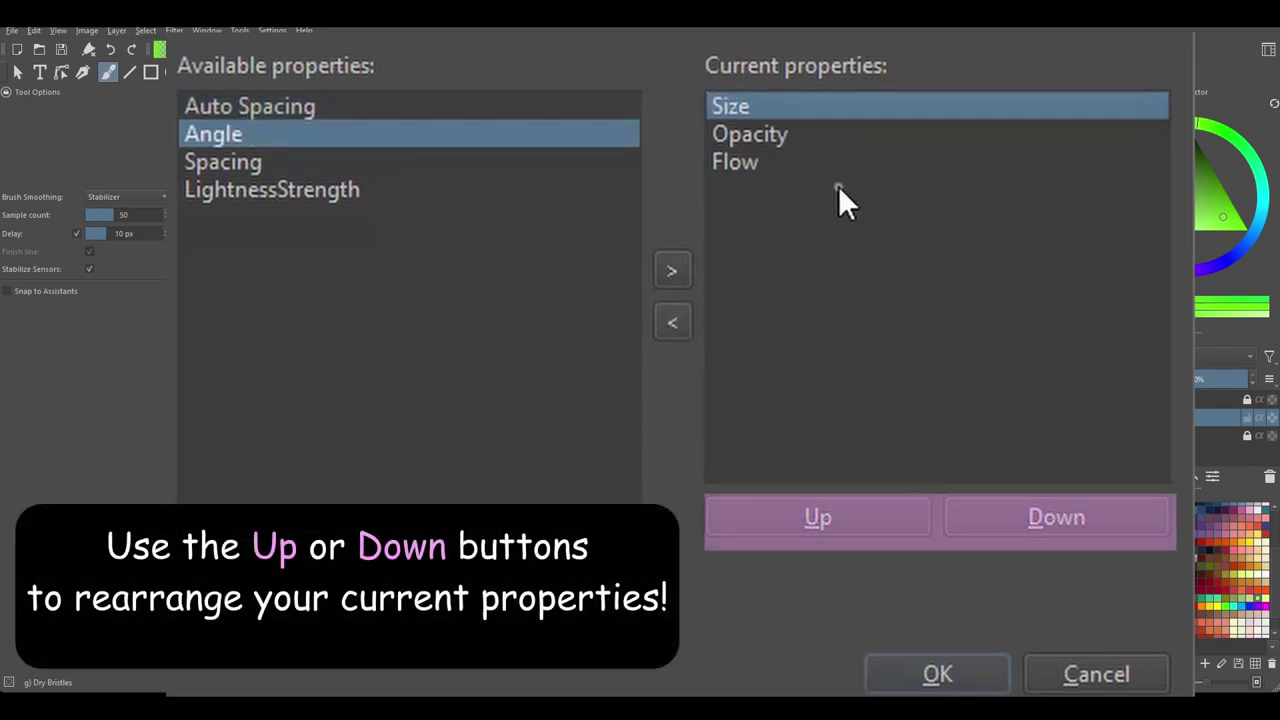
left_click(738, 161)
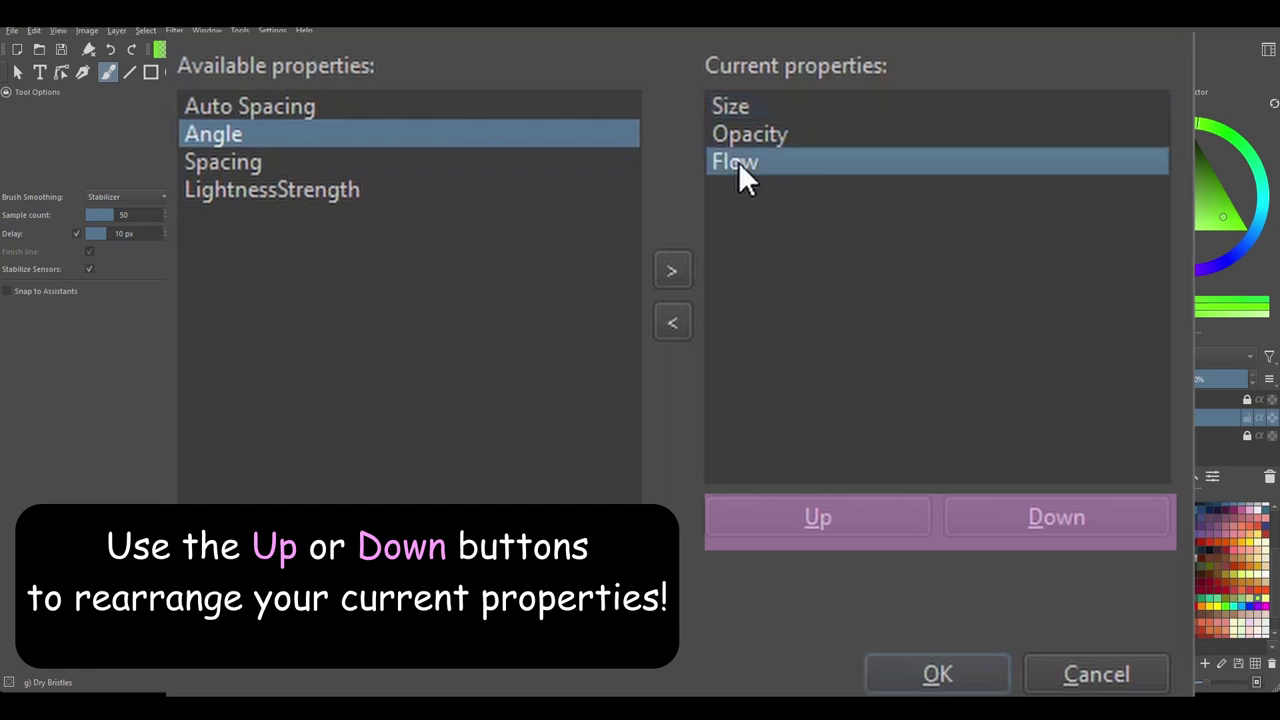
left_click(853, 517)
left_click(853, 517)
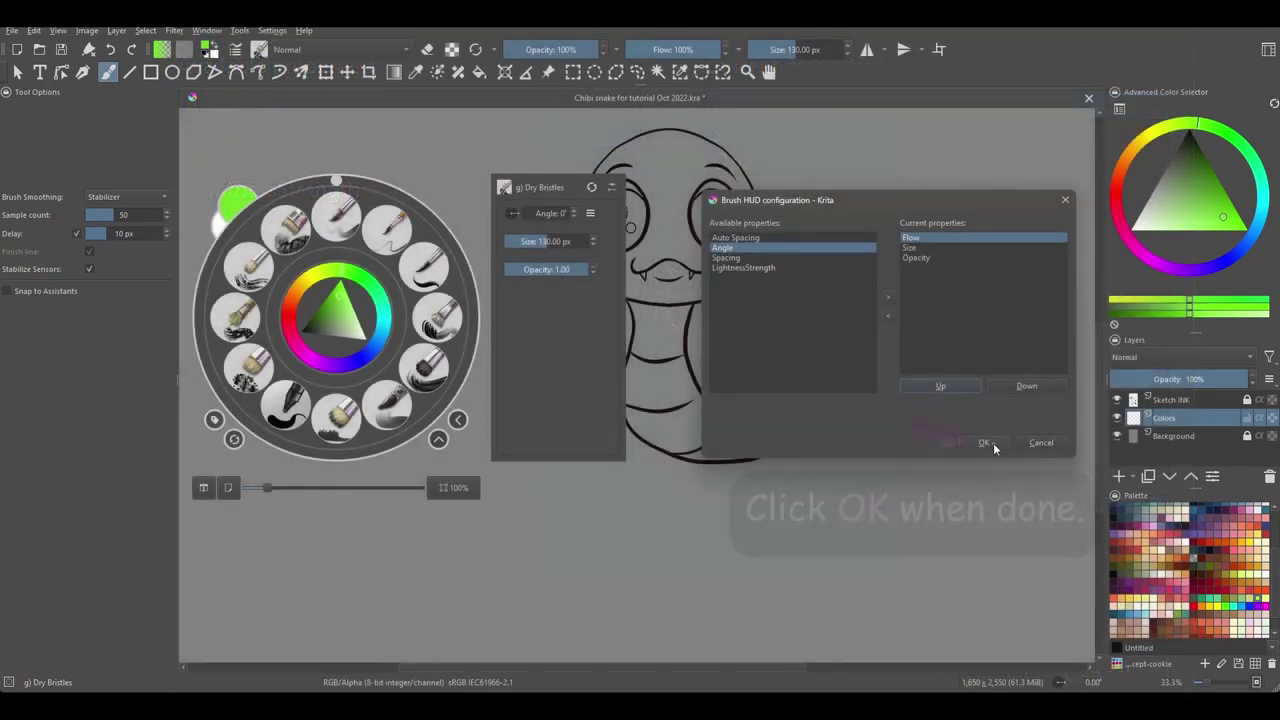
left_click(993, 443)
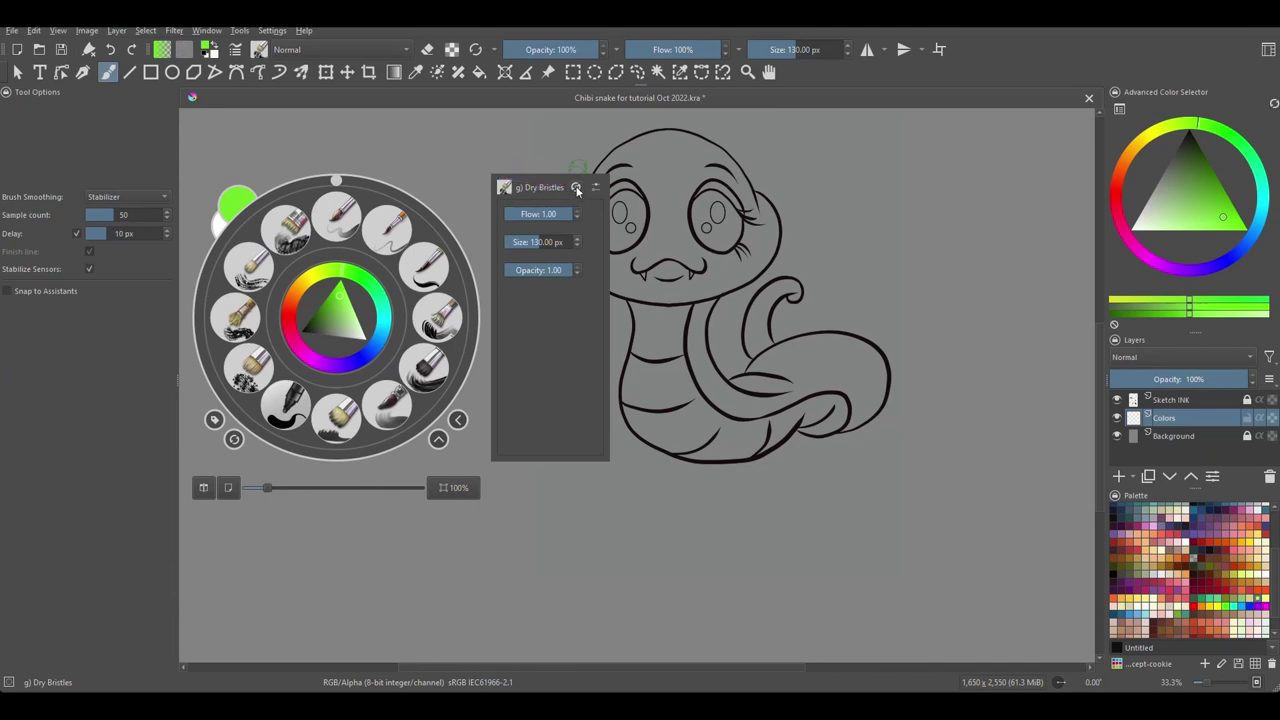
Collapse the brush HUD with the pop-up palette's left-arrow button.
left_click(459, 423)
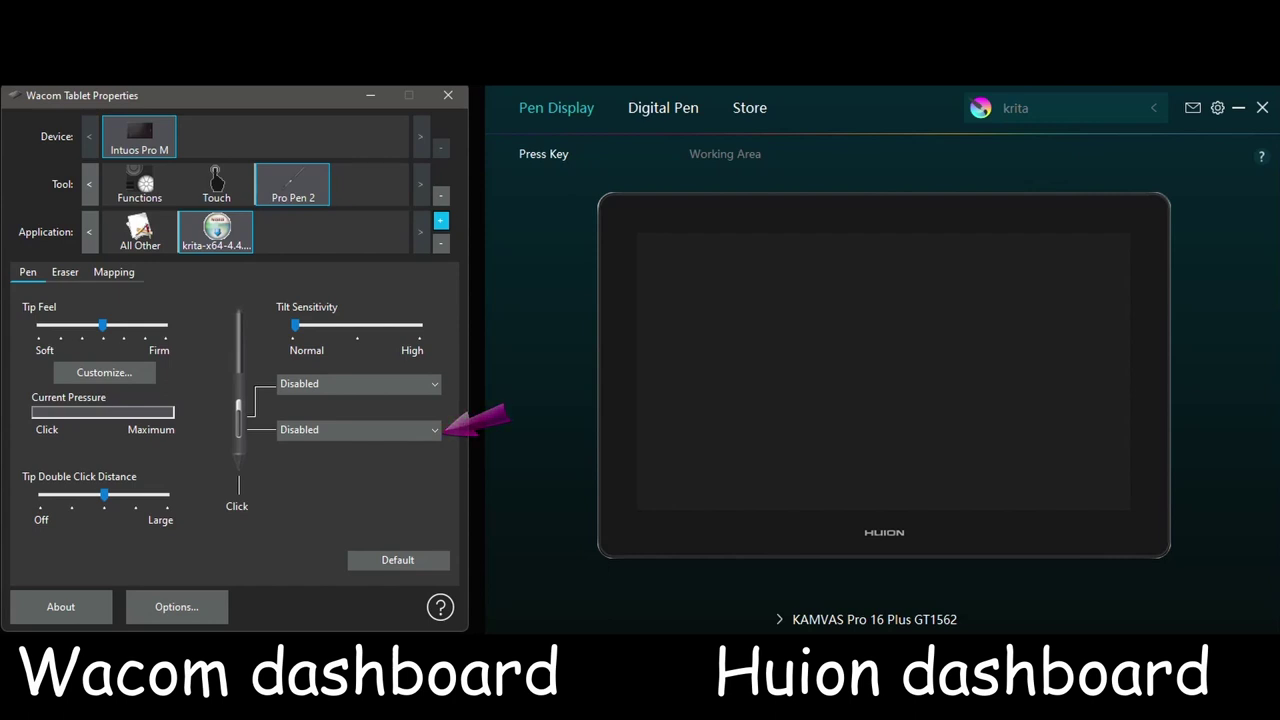
Set the Pro Pen 2's lower side switch to Clicks > Right Click for Krita.
left_click(434, 429)
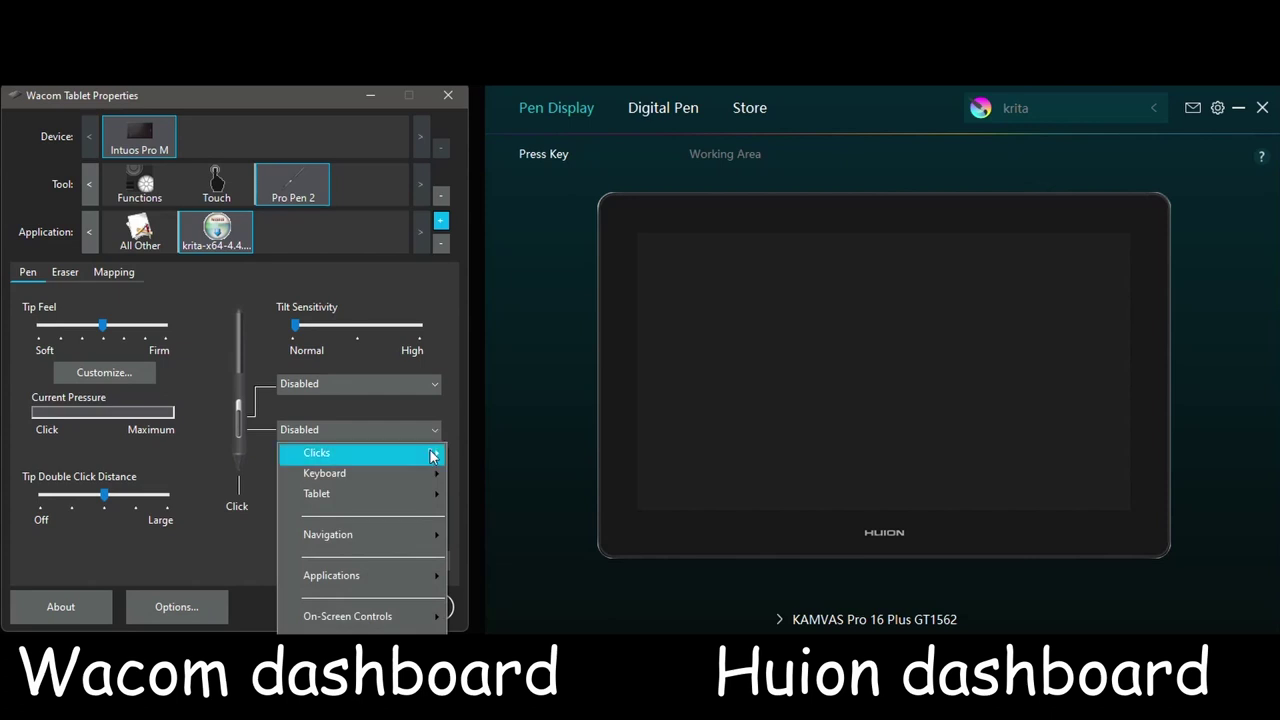
mouse_move(432, 456)
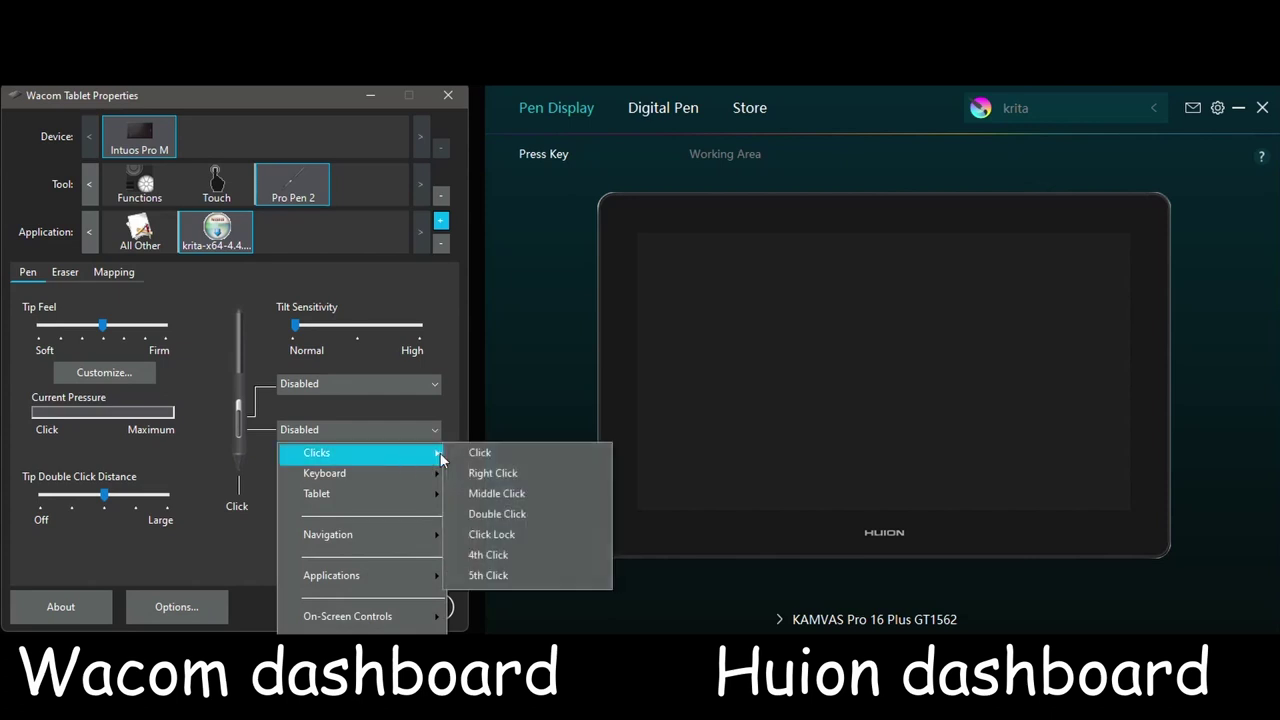
left_click(585, 479)
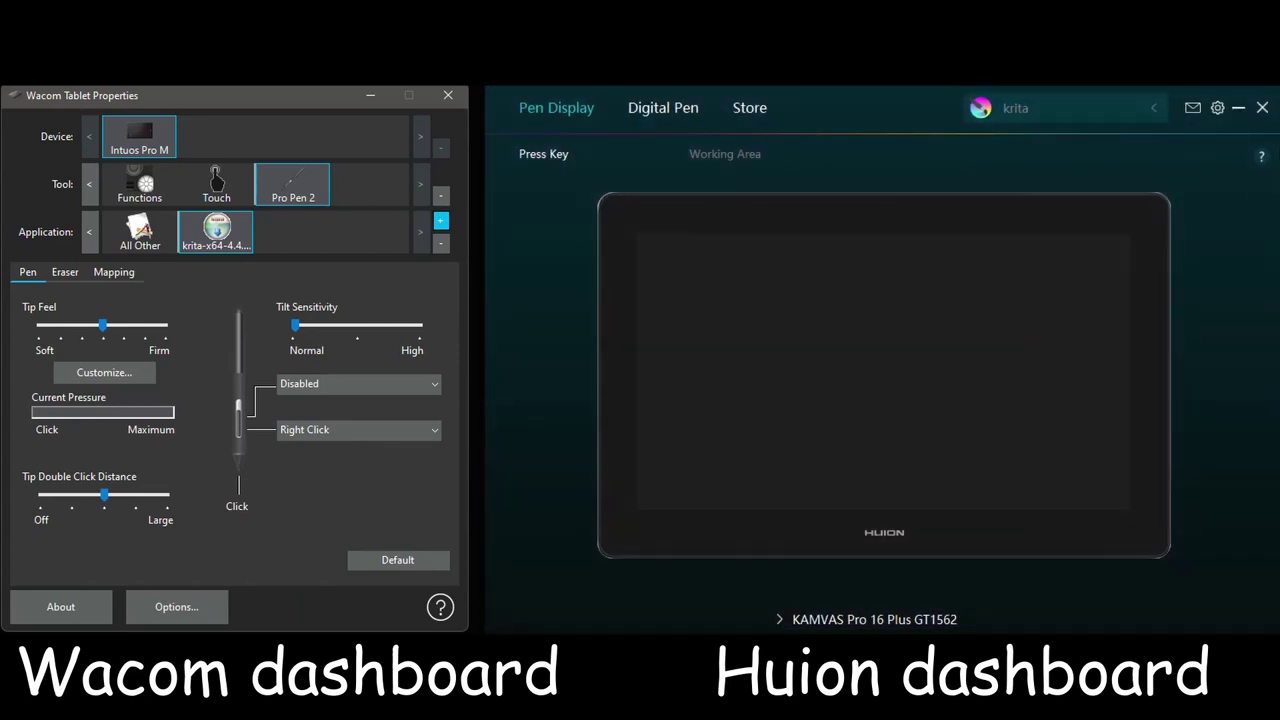
On the Digital Pen page, map the pen's lower button to Mouse Key > Mouse Right Button.
left_click(664, 110)
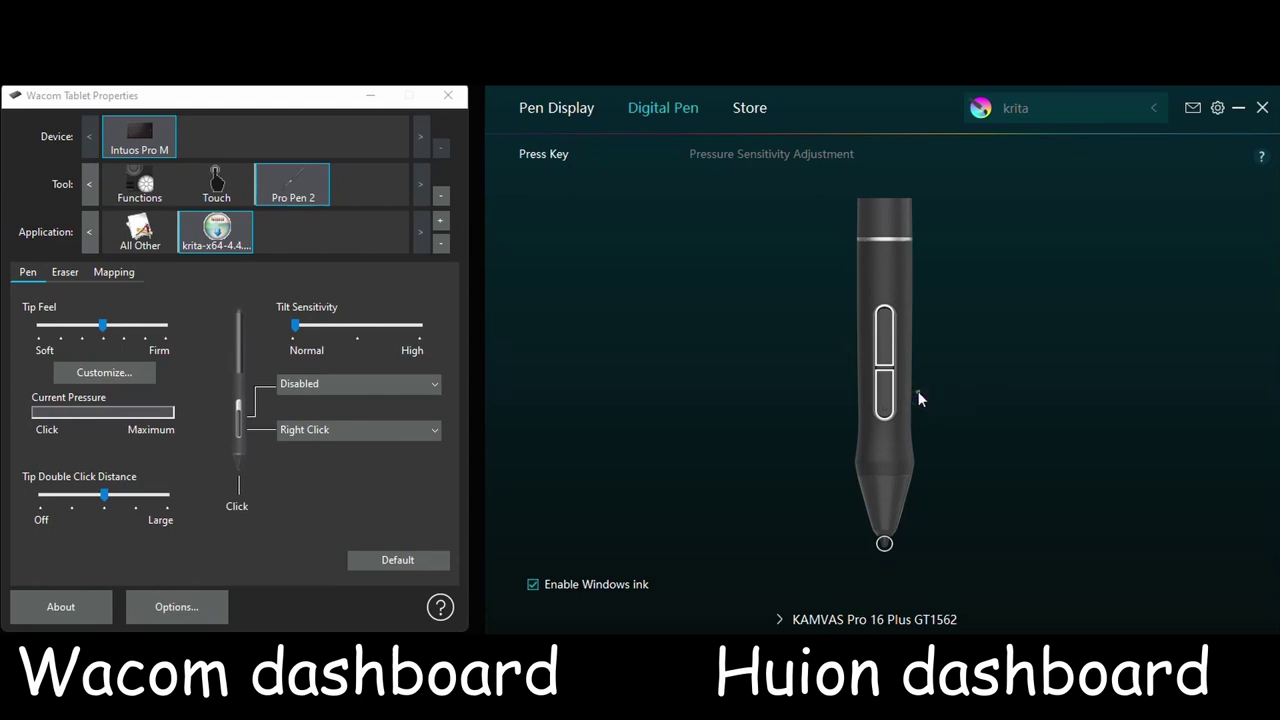
mouse_move(891, 399)
left_click(891, 399)
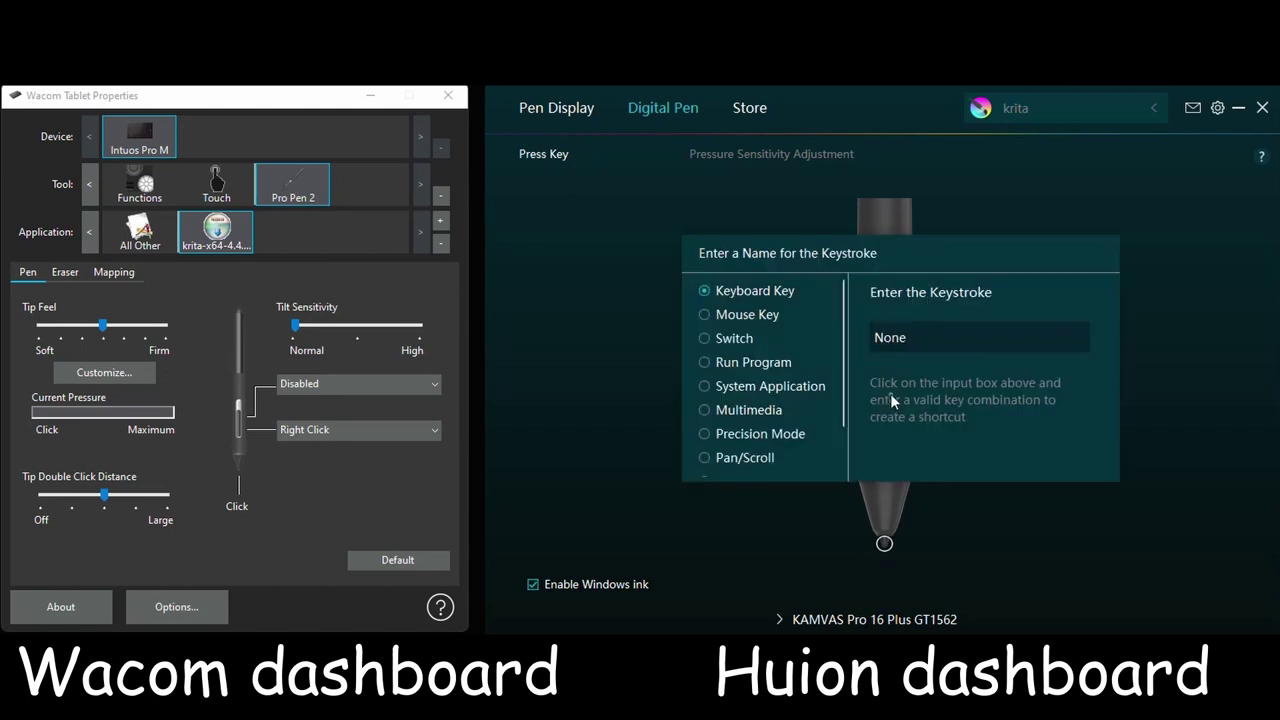
left_click(706, 316)
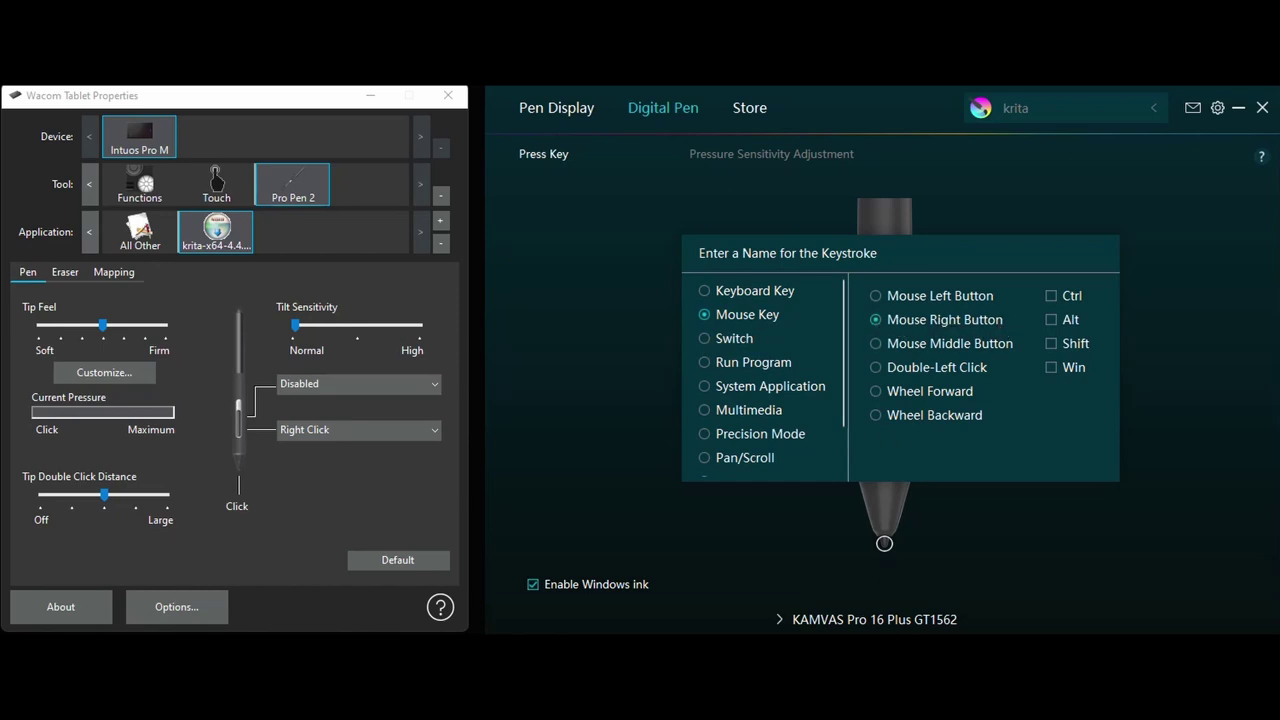
left_click(1181, 499)
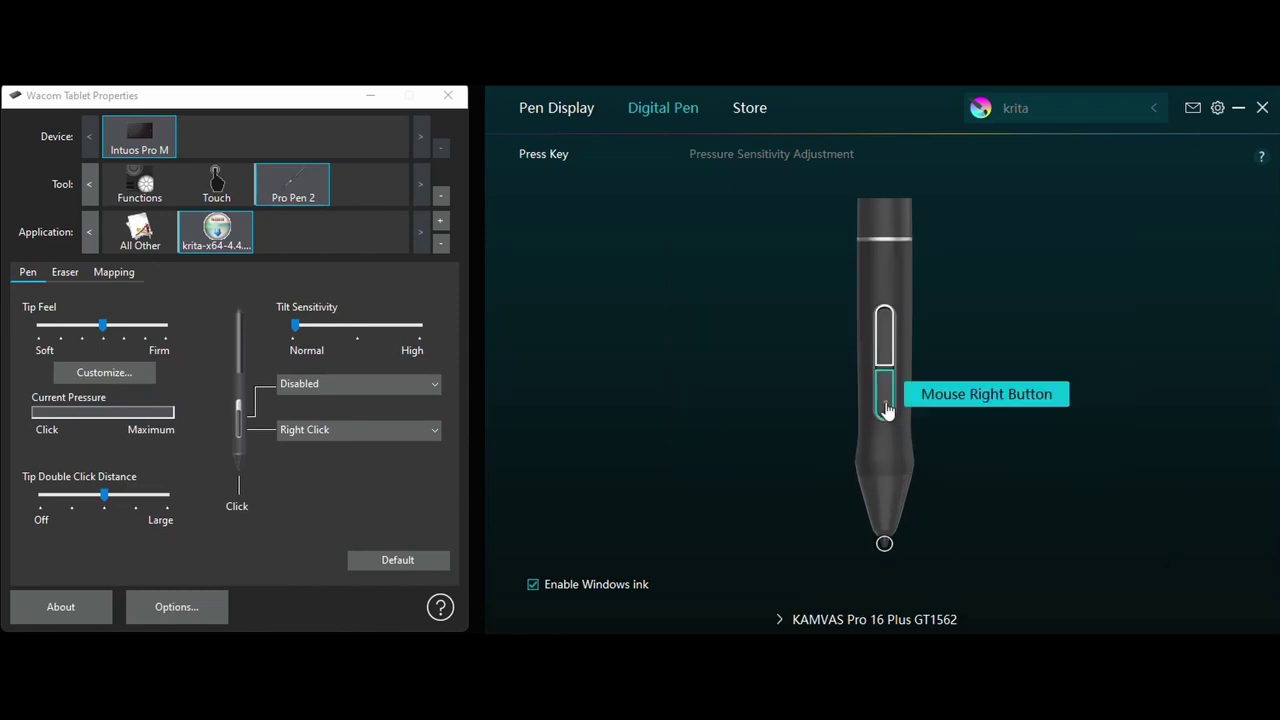